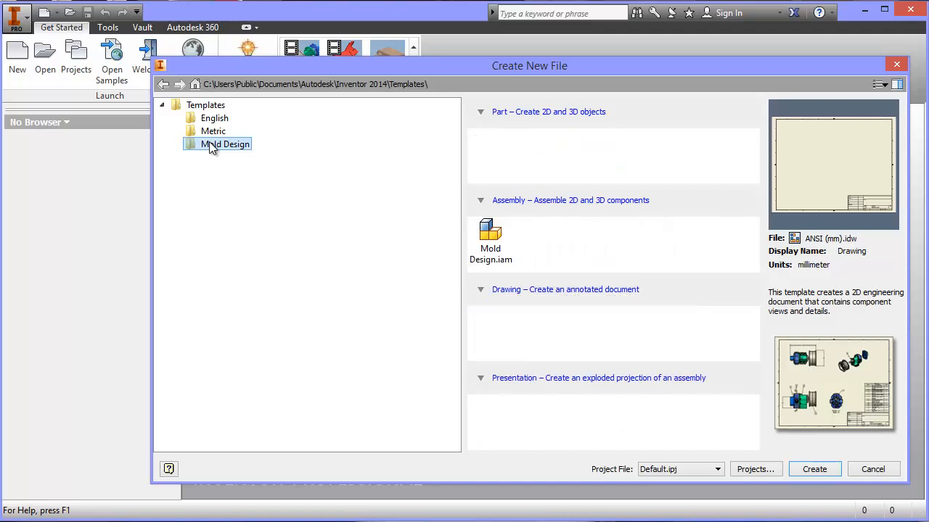
Create a new part from the metric Standard (mm).ipt template
click(241, 131)
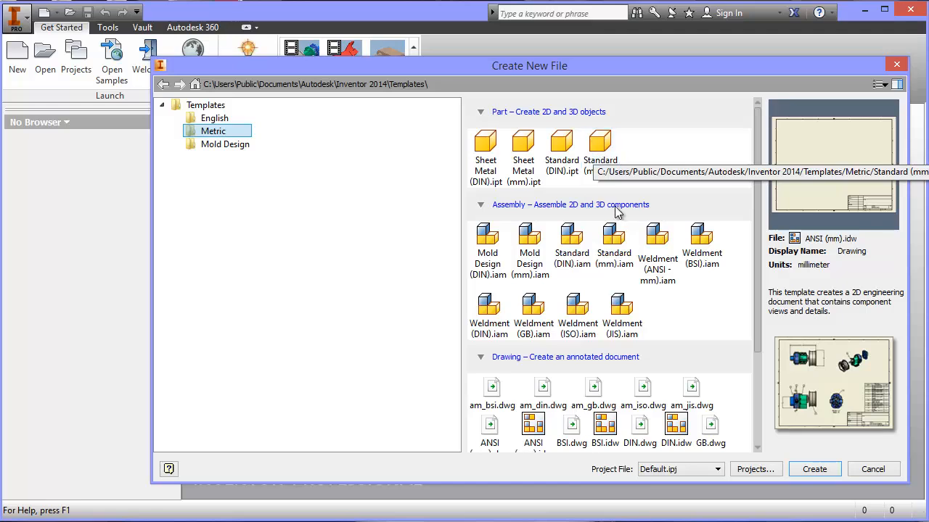
click(600, 146)
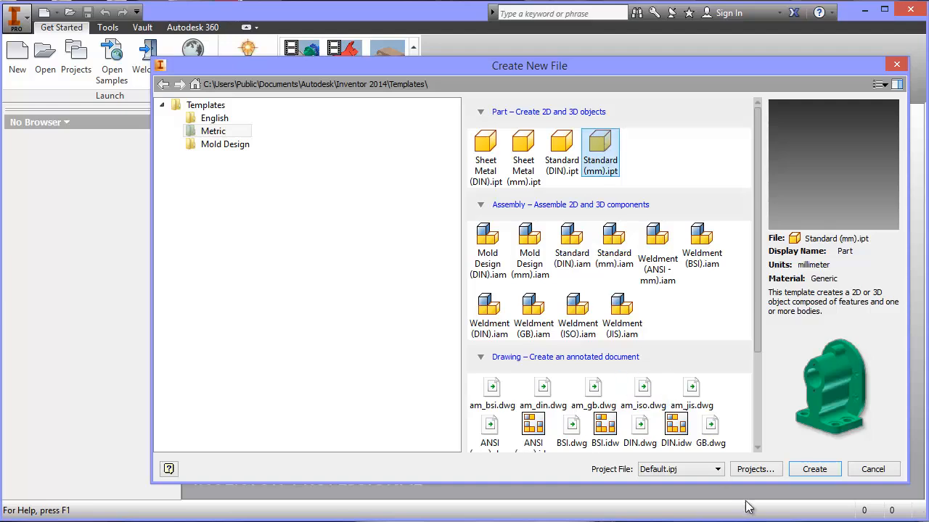
click(814, 470)
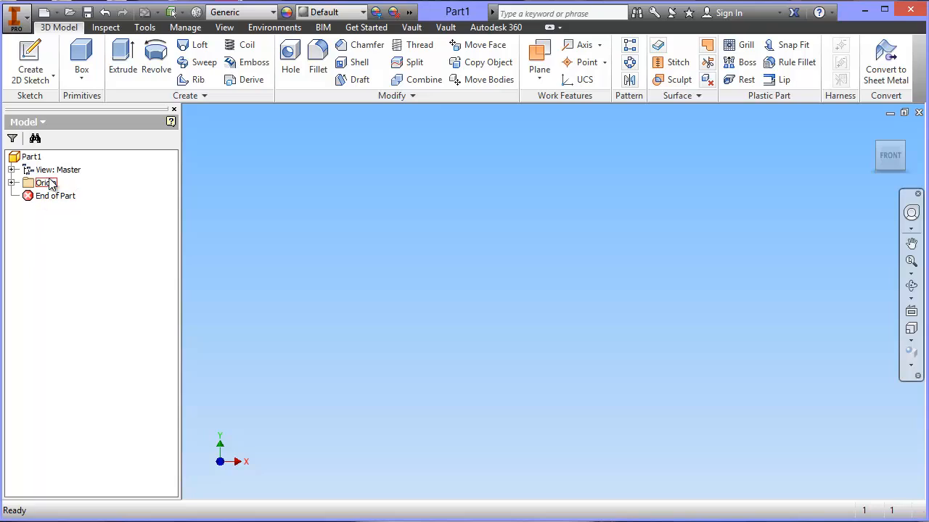
Examine the part's origin planes and X axis in an isometric view
click(11, 183)
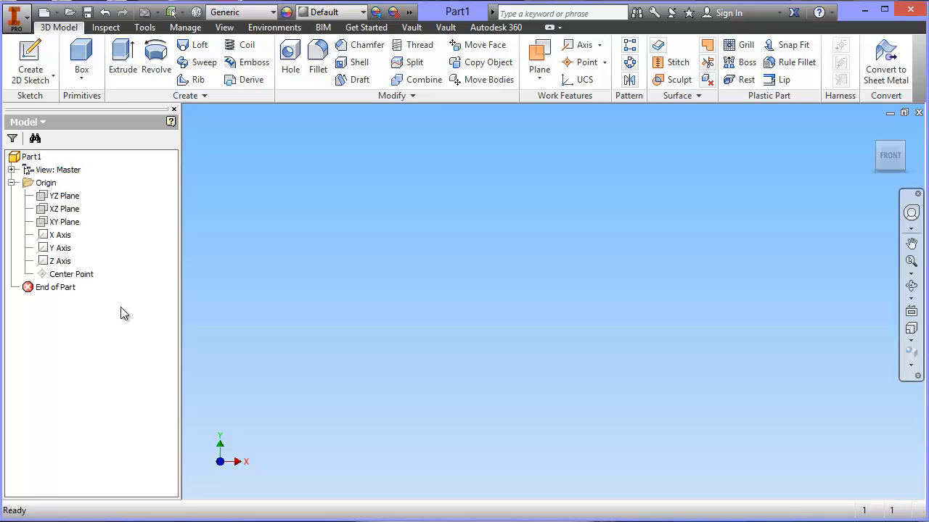
click(42, 200)
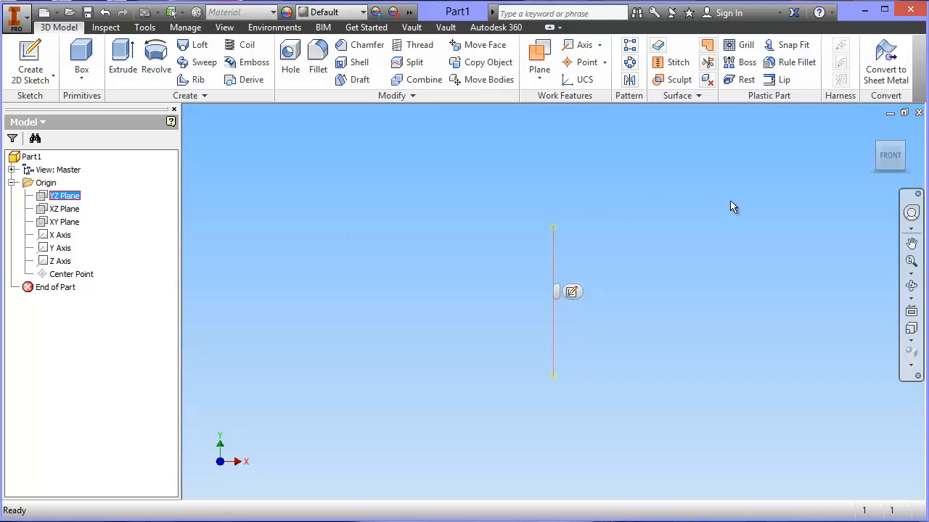
click(872, 132)
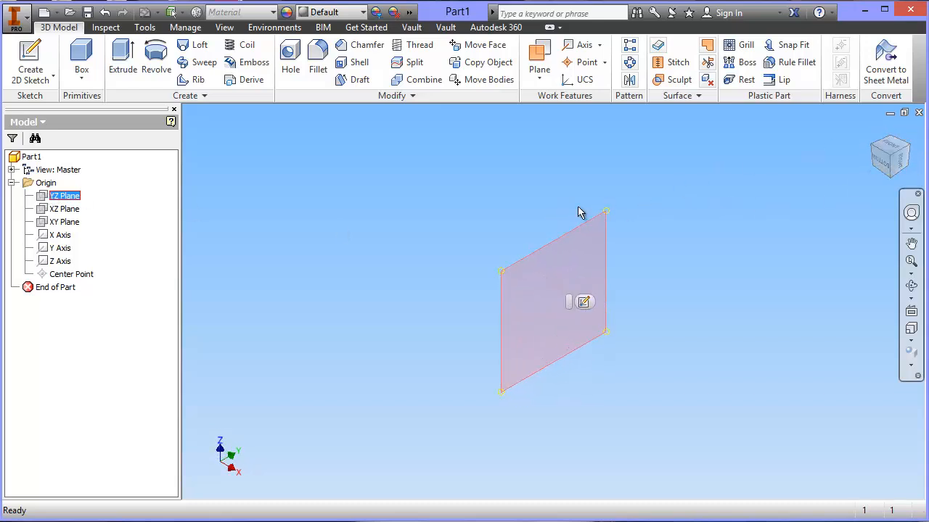
click(63, 210)
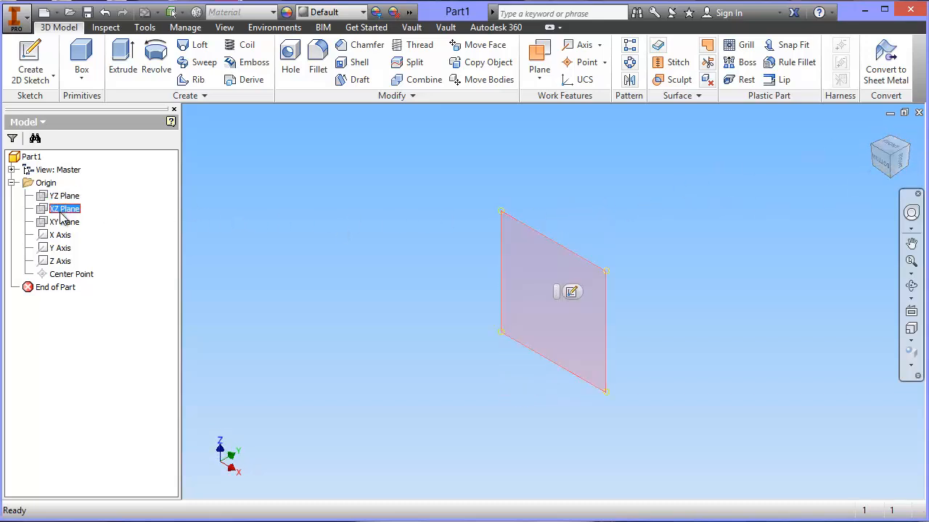
click(63, 222)
click(60, 235)
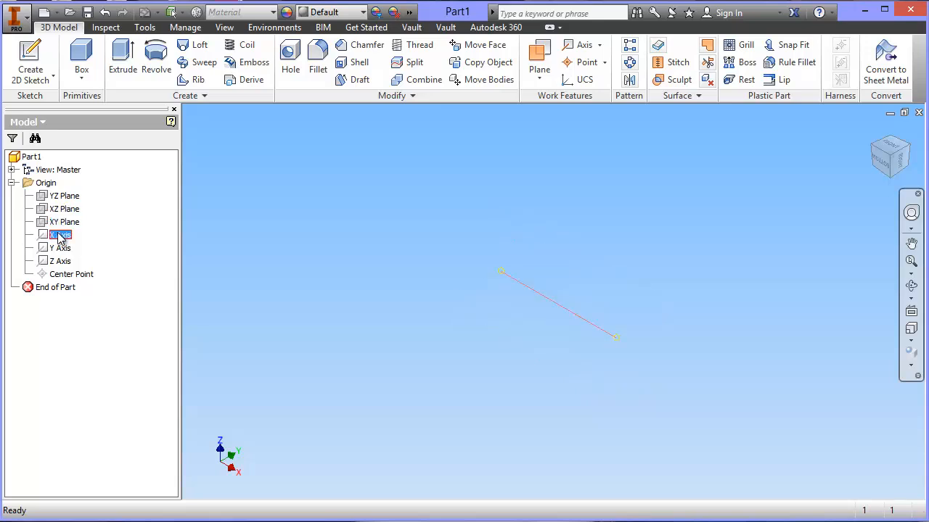
click(43, 183)
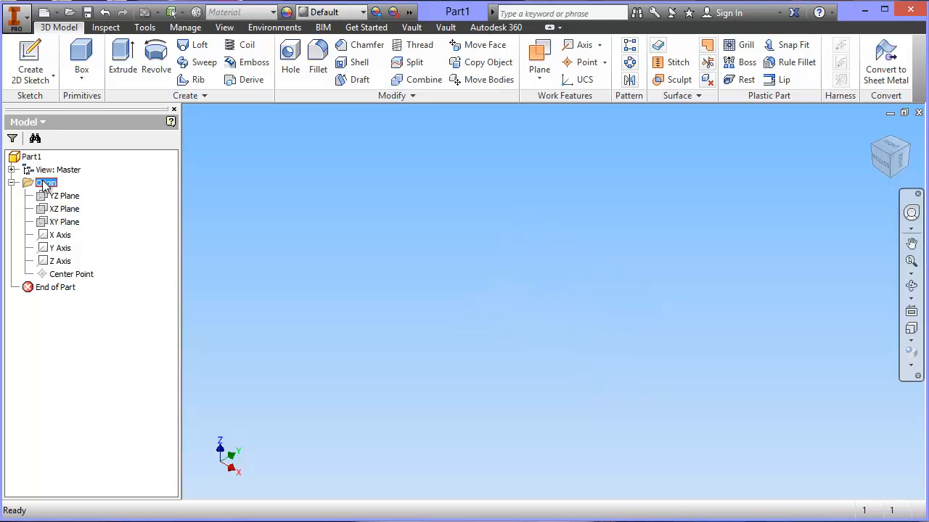
click(51, 196)
click(61, 210)
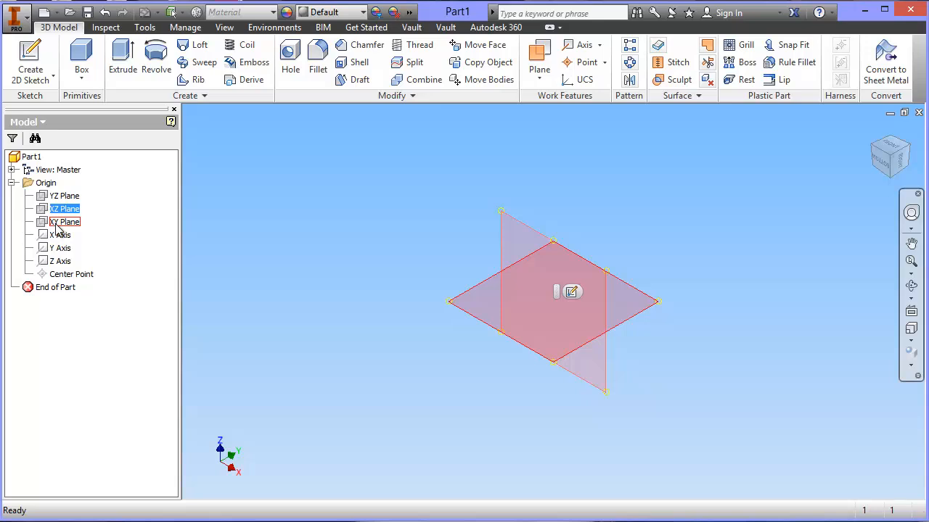
click(59, 237)
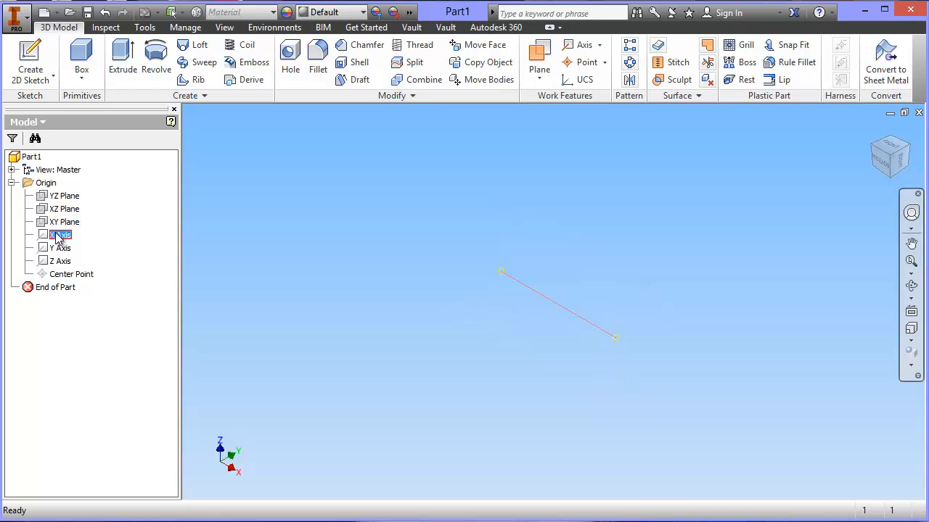
click(60, 197)
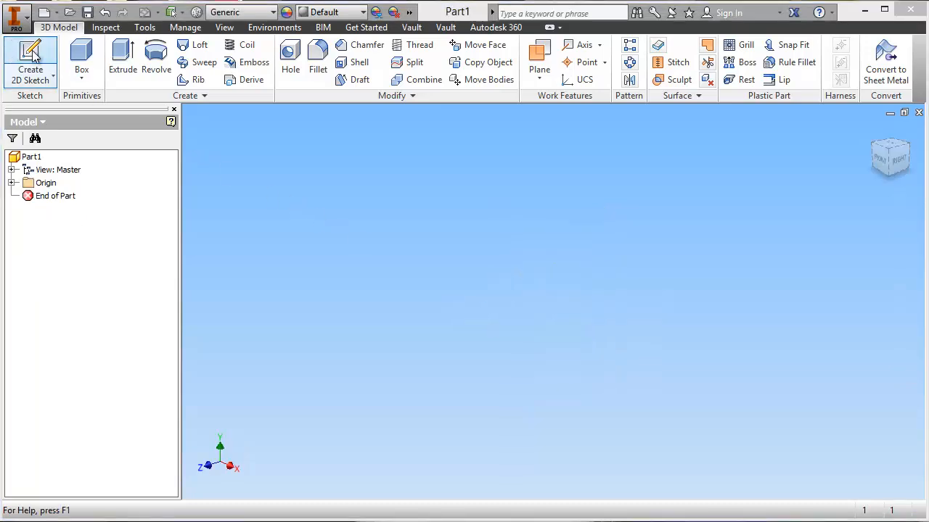
In a new sketch on the XZ plane, draw an 80 by 35 mm two-point center rectangle centred on the origin and finish the sketch
click(33, 58)
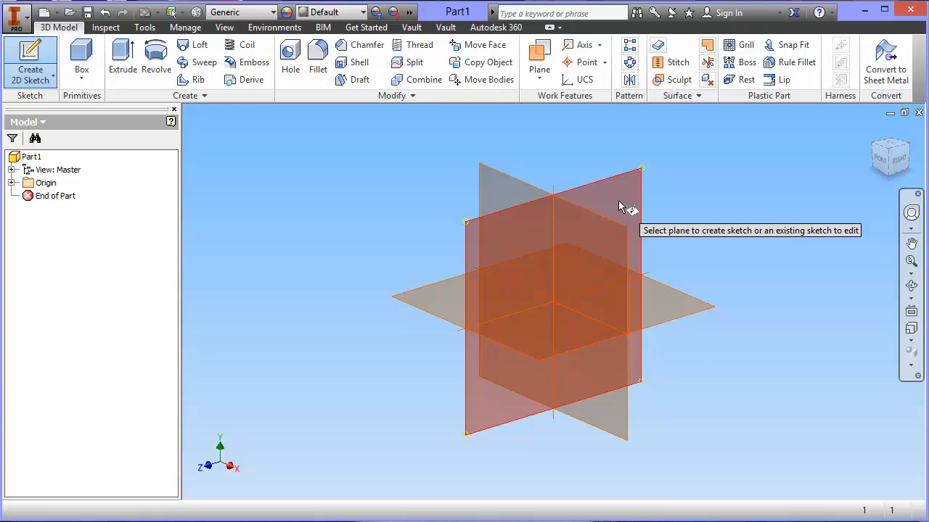
click(567, 326)
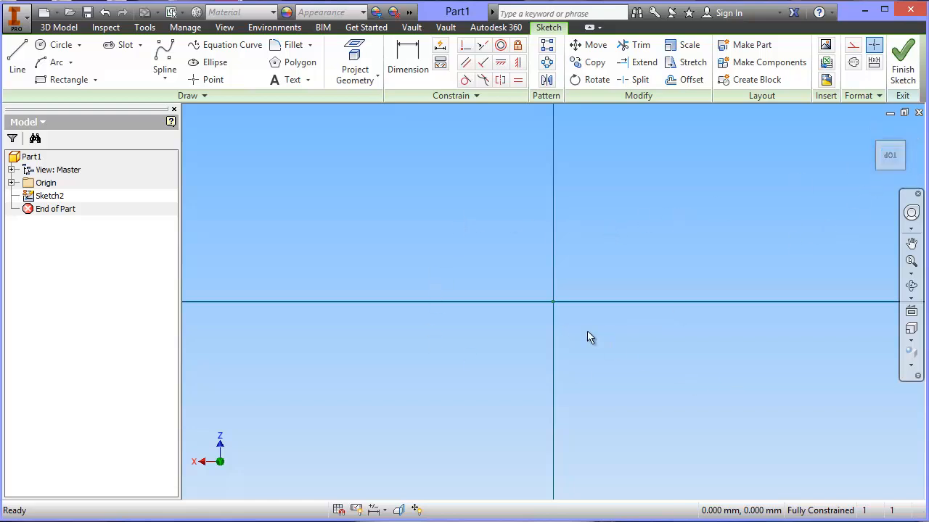
click(95, 80)
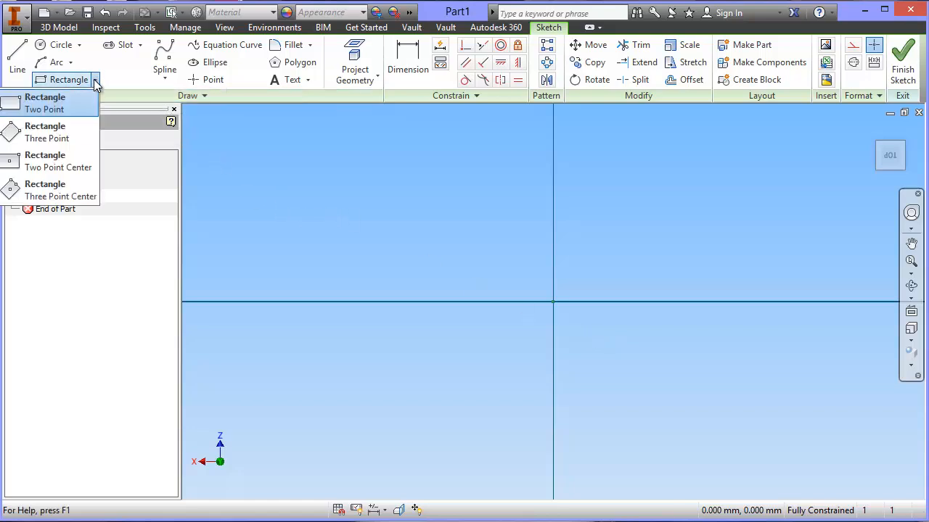
click(47, 166)
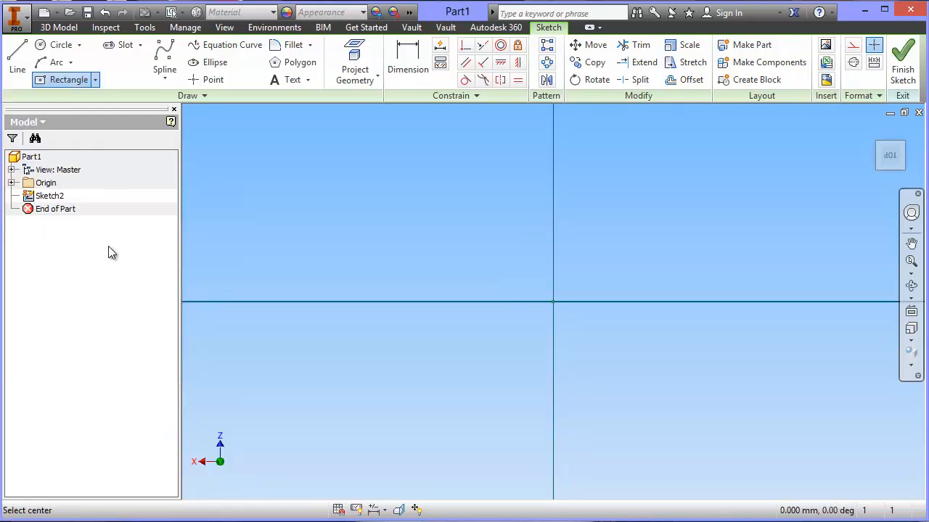
click(553, 301)
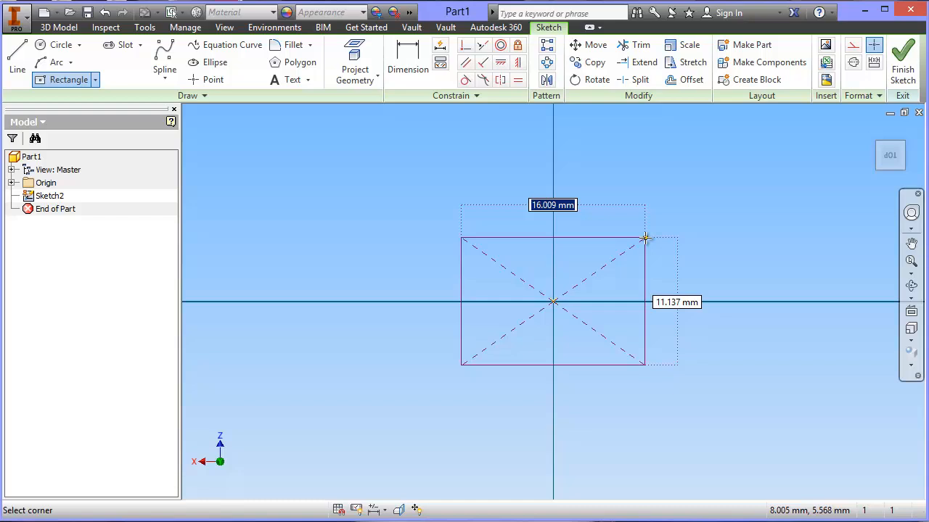
text(80)
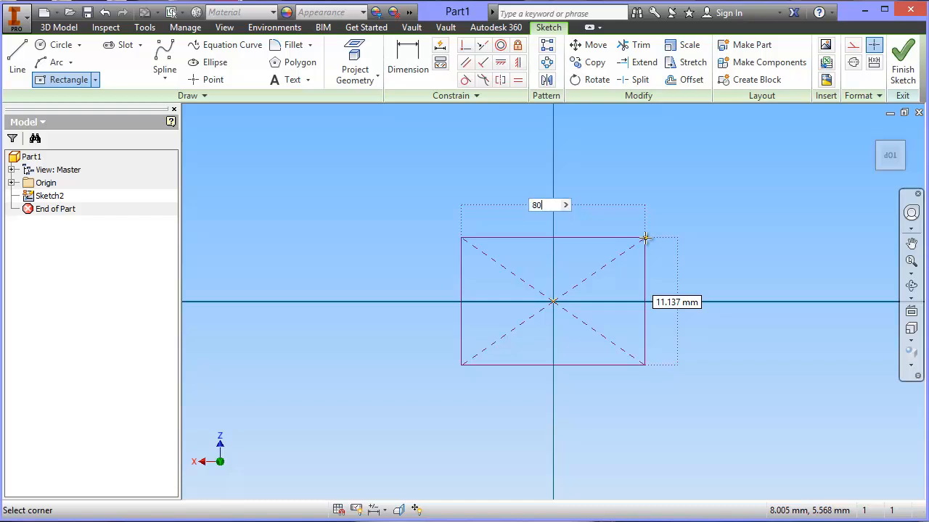
key(Tab)
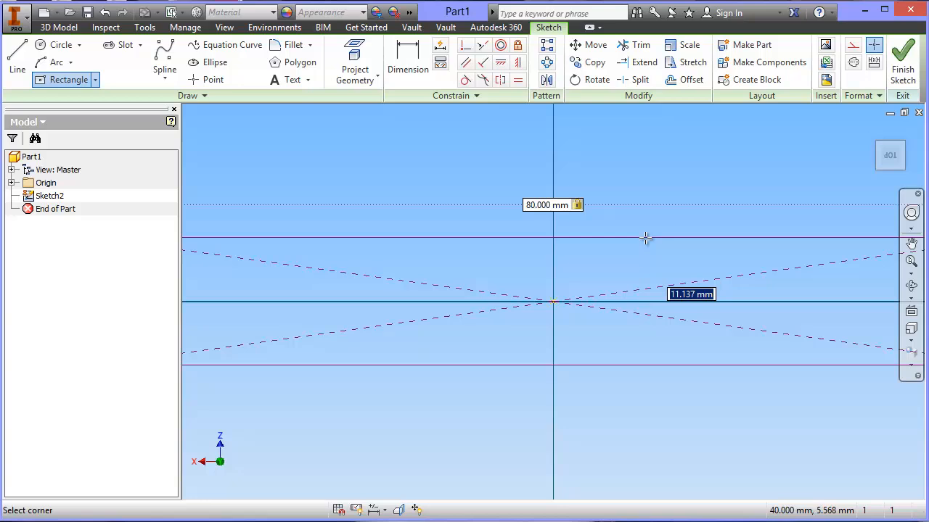
text(35)
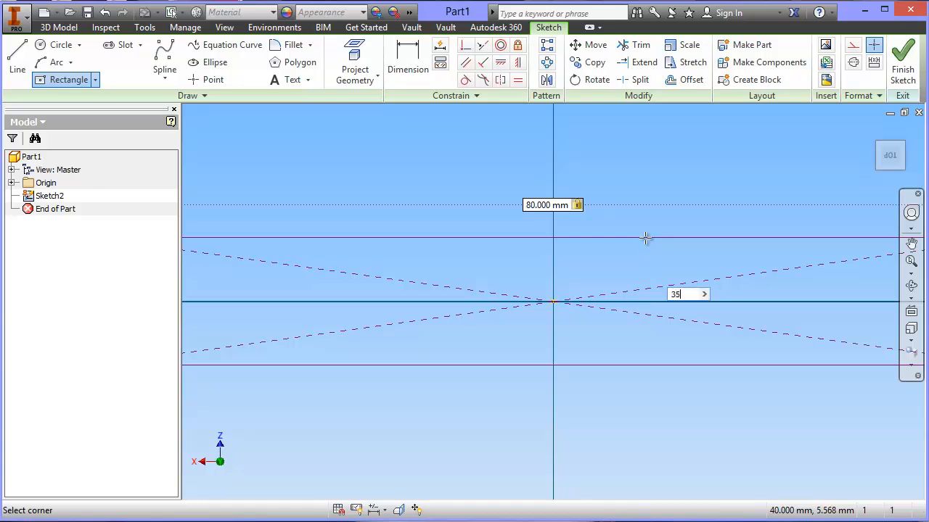
key(Return)
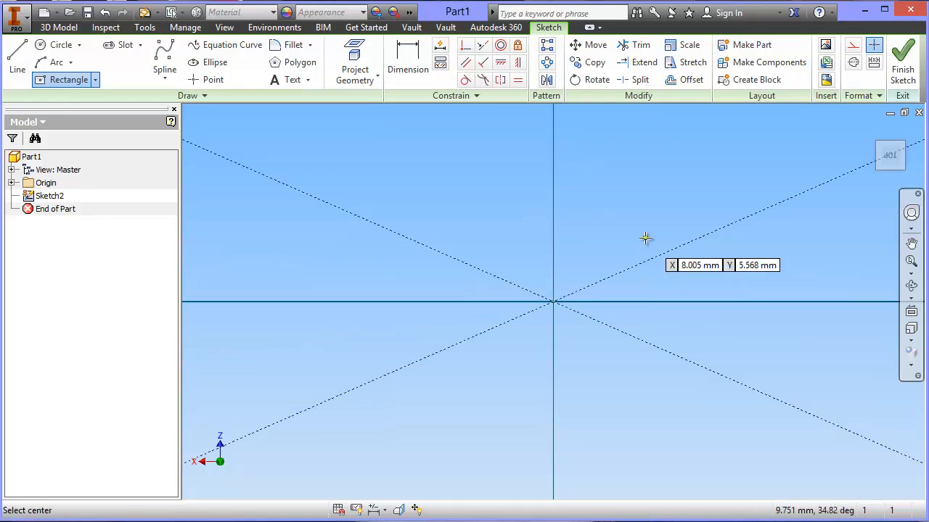
scroll(645, 238, down, 8)
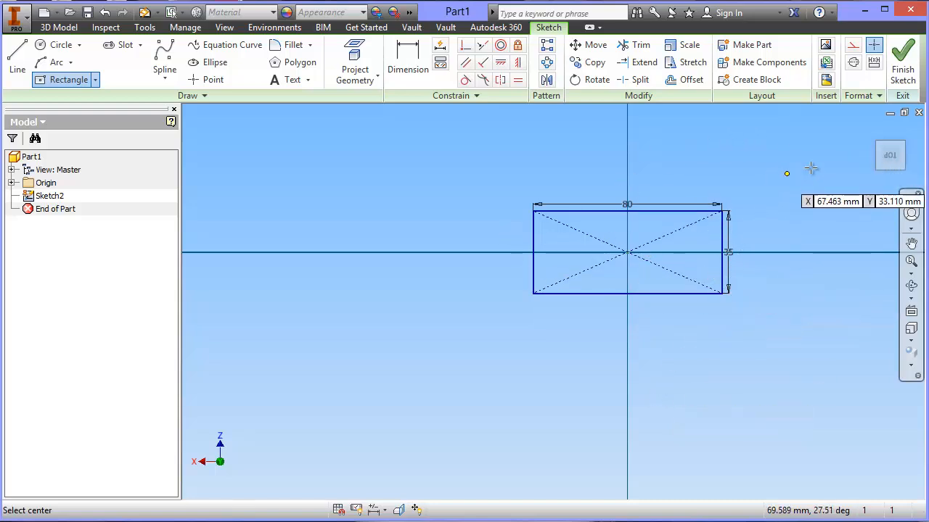
click(905, 61)
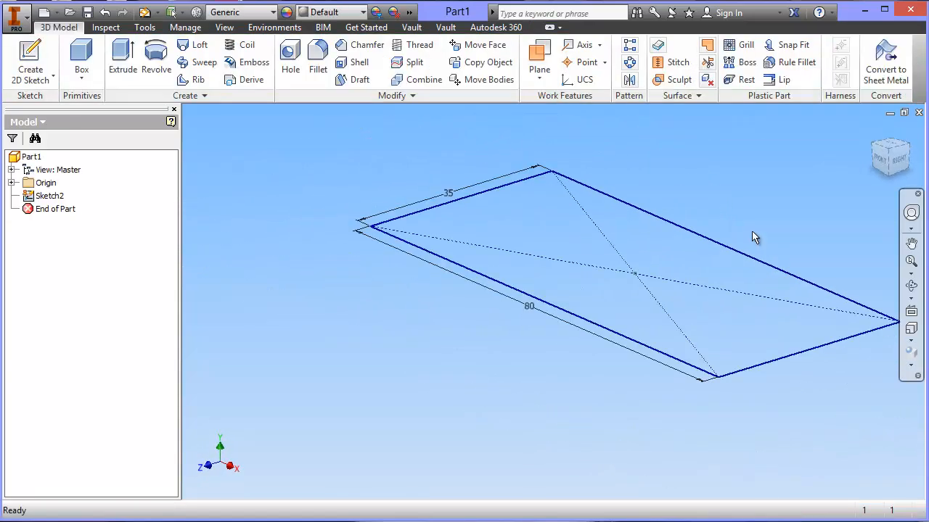
Change the dimension of the rectangle's short side to 30 mm
scroll(752, 231, down, 3)
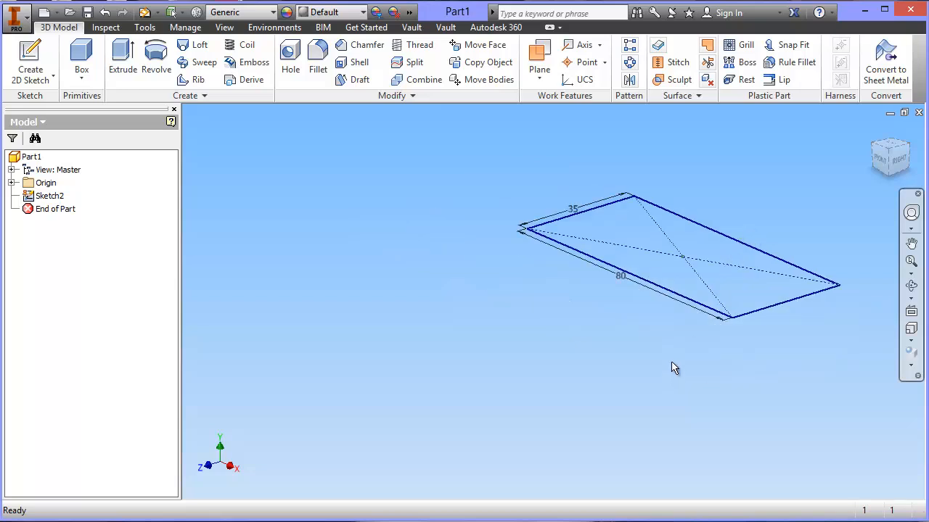
middle_drag(599, 360, 519, 392)
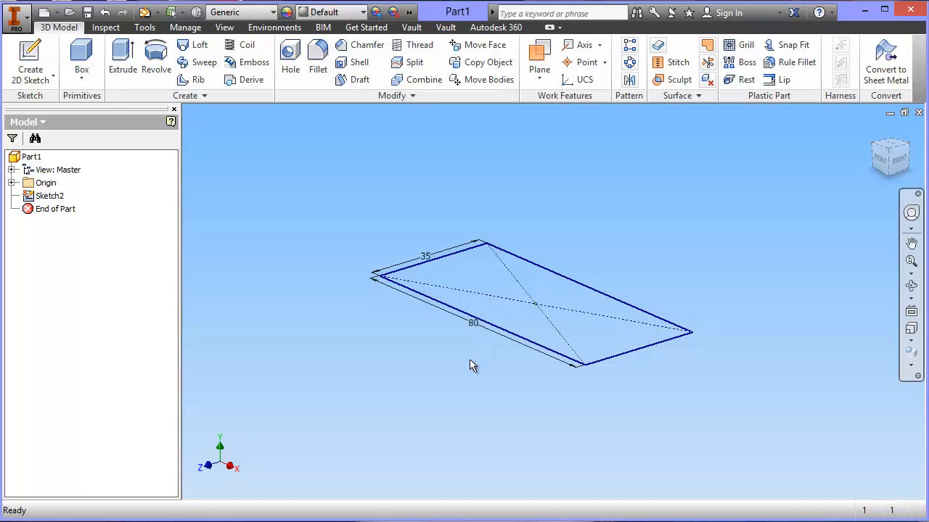
double_click(426, 259)
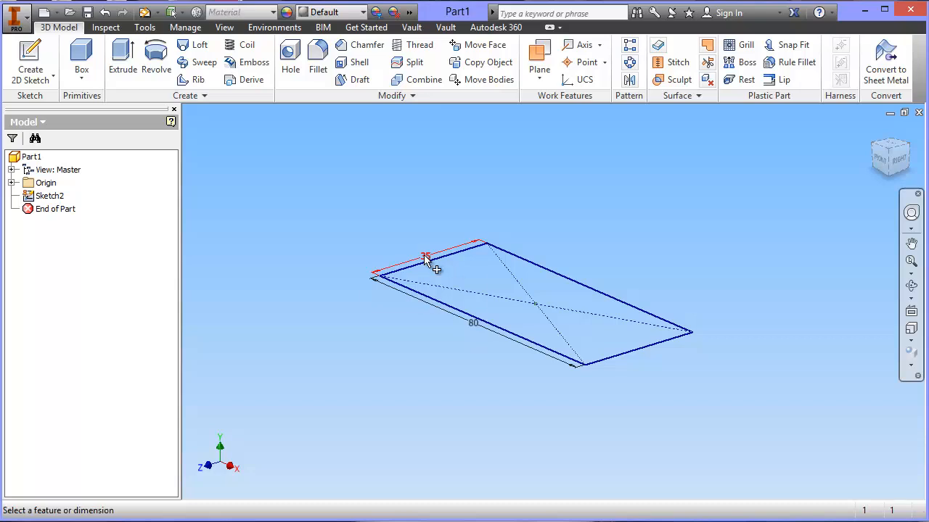
drag(375, 305, 364, 306)
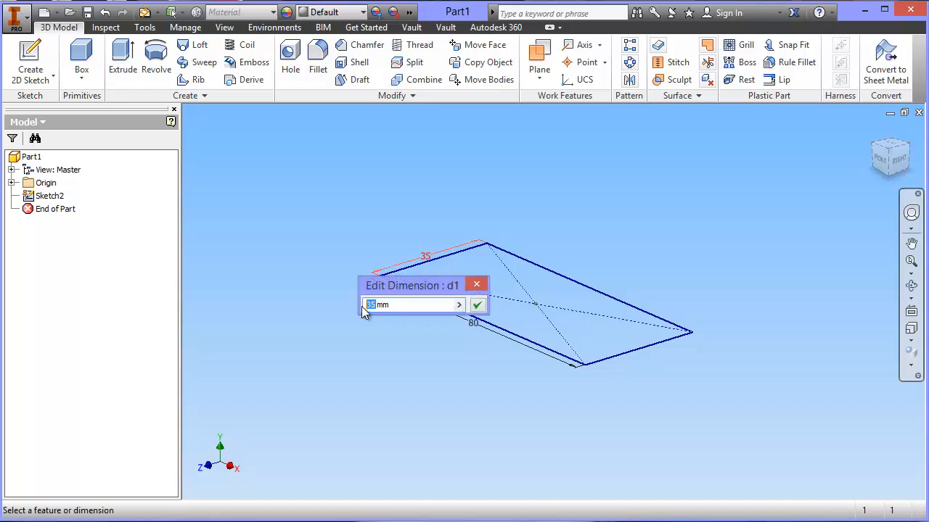
text(30)
key(Return)
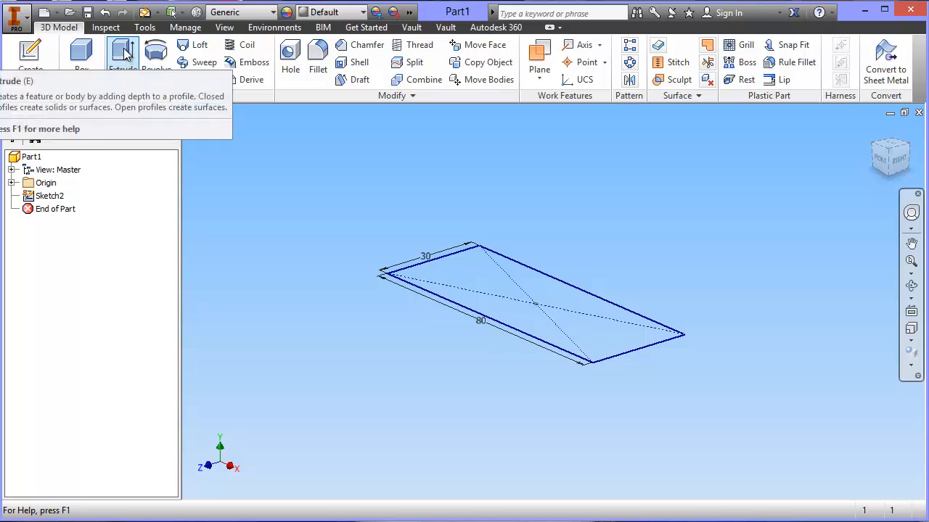
Start an Extrude of the rectangle and stretch it upward to a distance of 23 mm
click(123, 57)
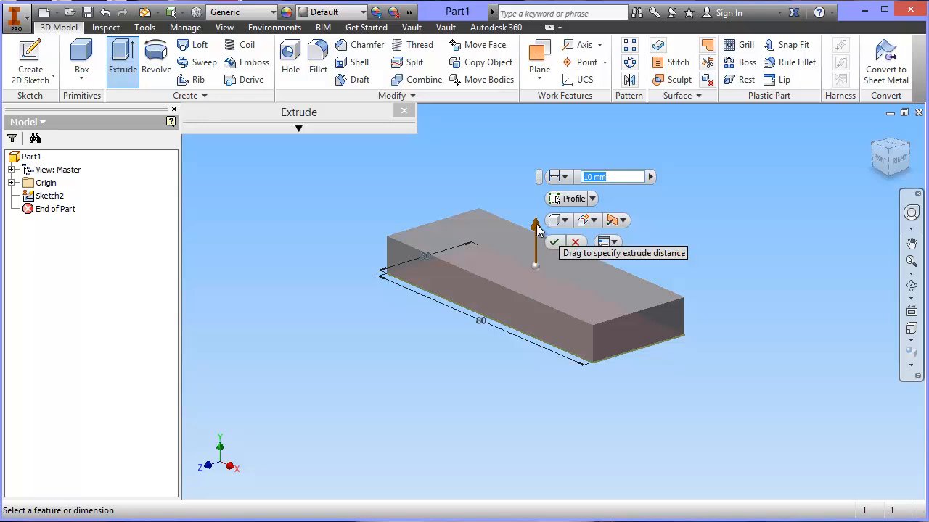
drag(537, 228, 572, 180)
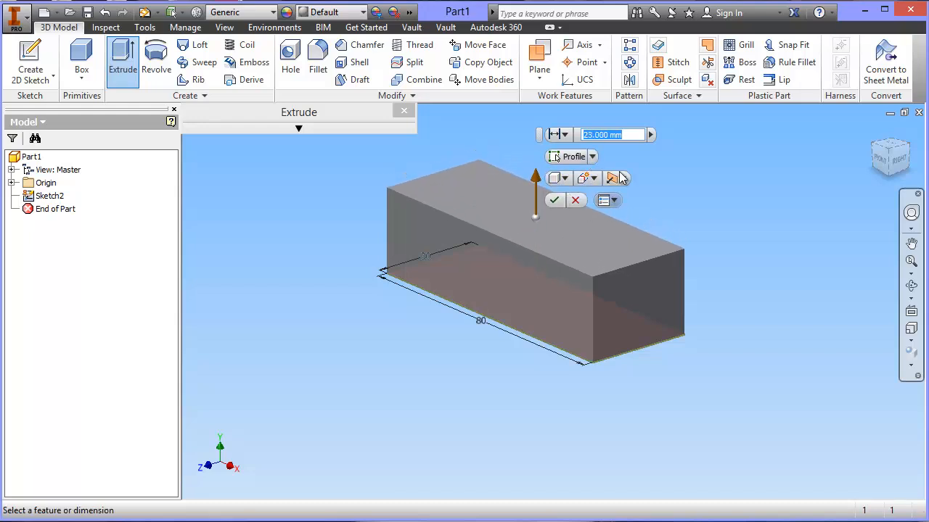
drag(539, 136, 724, 136)
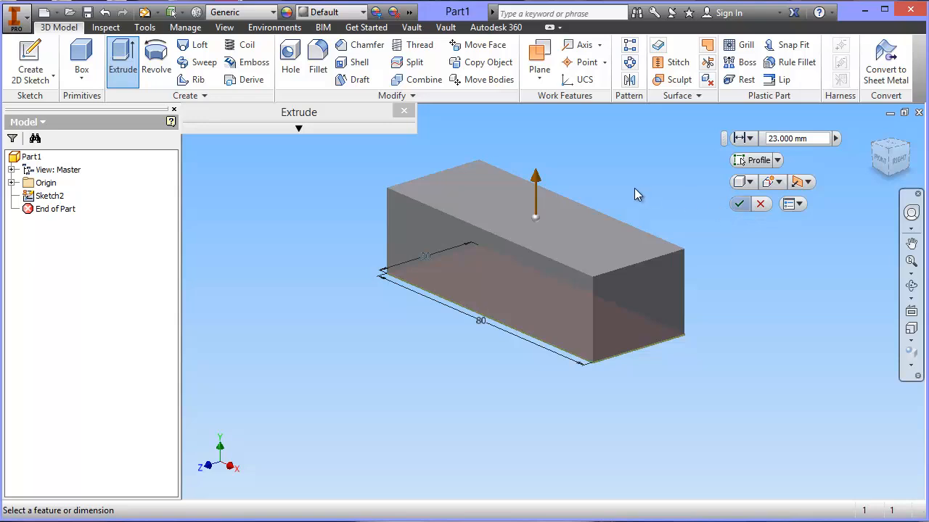
Try the reversed and symmetric directions for the rectangle's extrusion and return to the default upward direction
click(298, 128)
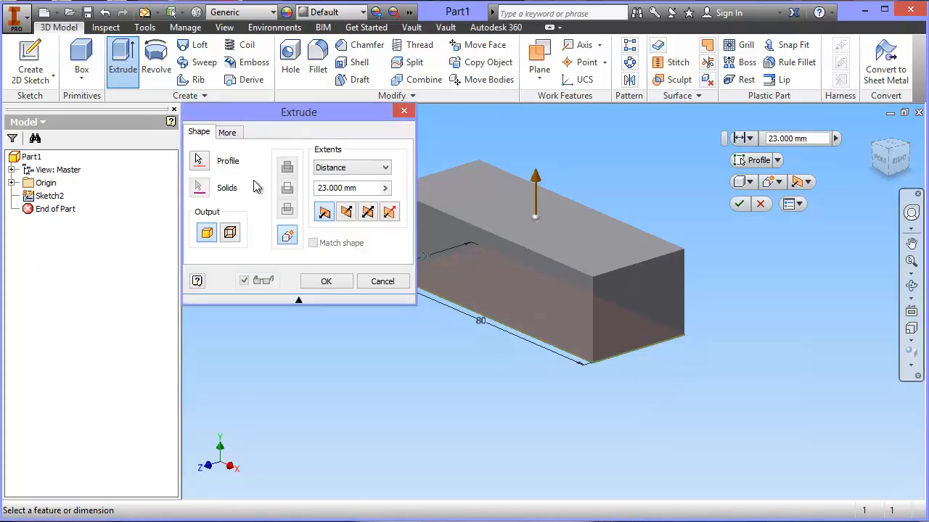
click(347, 213)
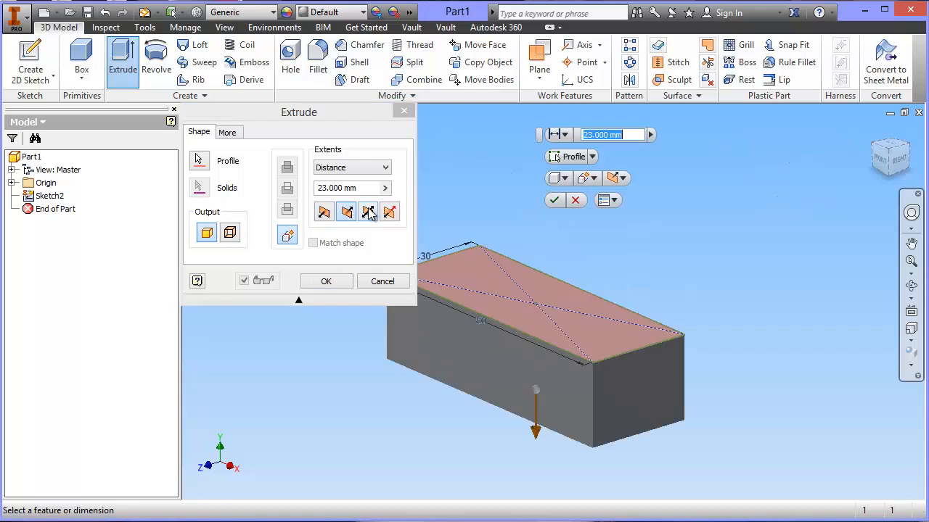
click(370, 211)
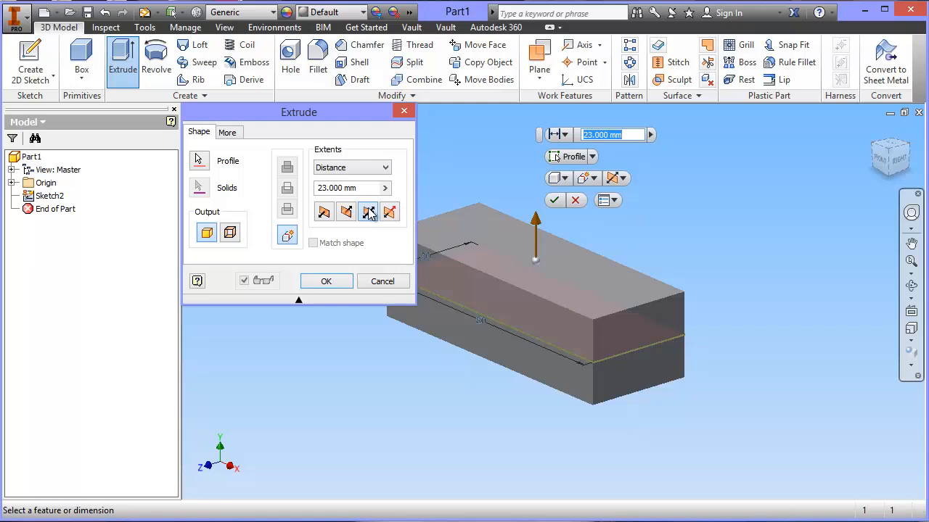
click(325, 213)
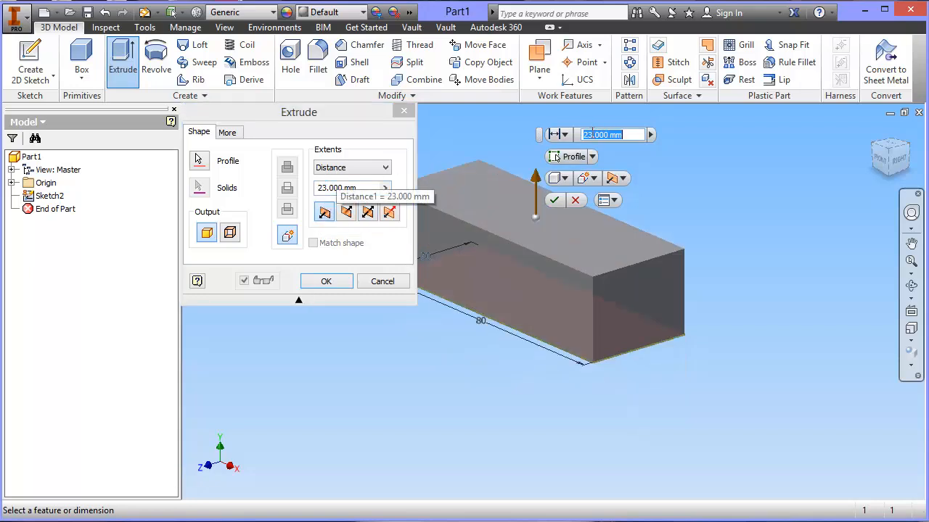
Set the rectangle's extrusion distance to 65 mm after trying 60 mm, and create the solid
drag(593, 135, 582, 135)
text(60)
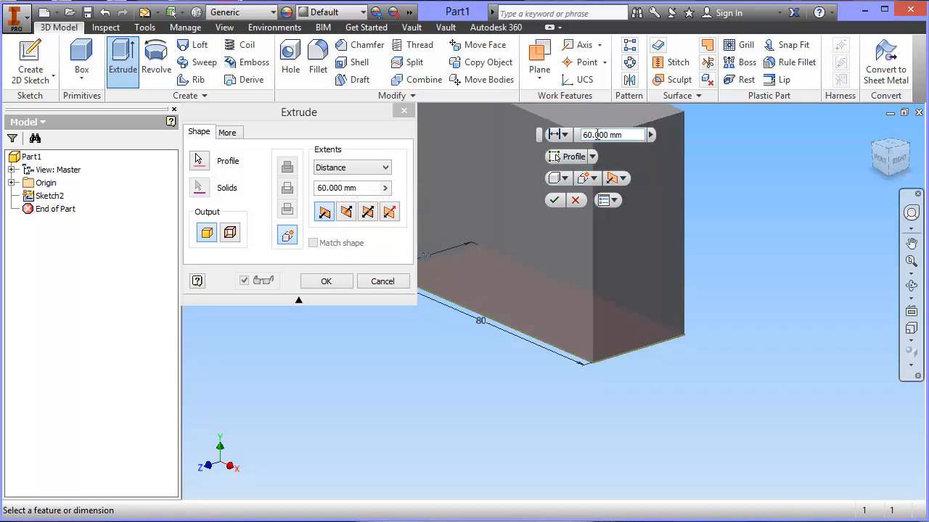
click(328, 188)
double_click(328, 189)
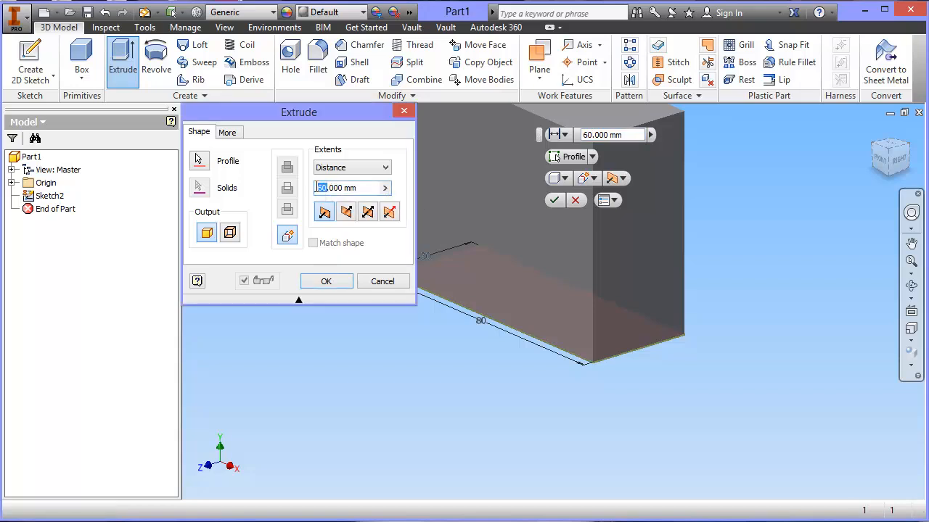
text(65)
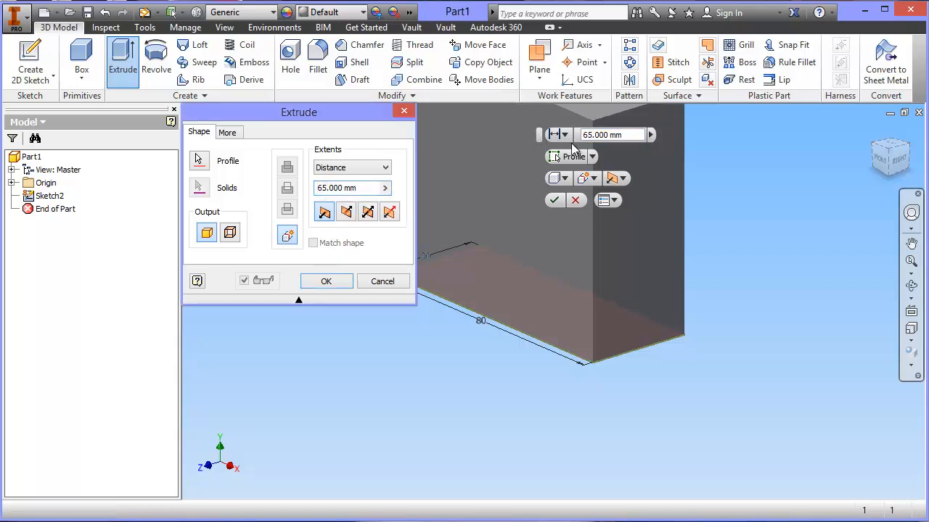
click(554, 201)
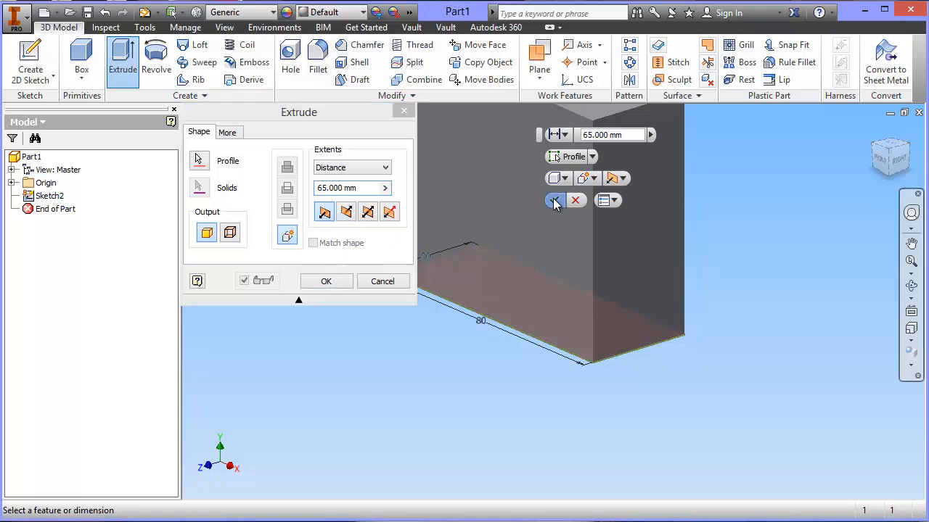
Examine the block at an angle and straight on from its right and front sides, returning to the home view
middle_drag(756, 224, 762, 343)
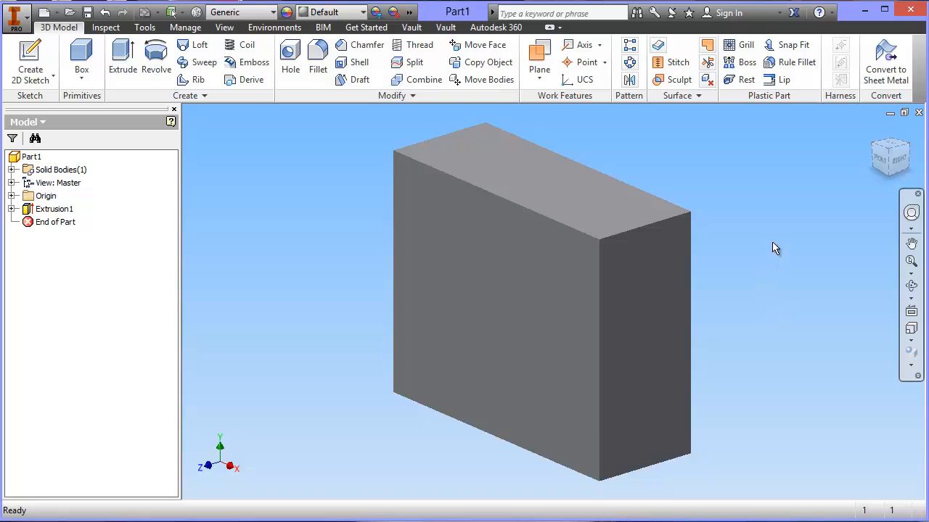
shift+middle_drag(772, 240, 806, 226)
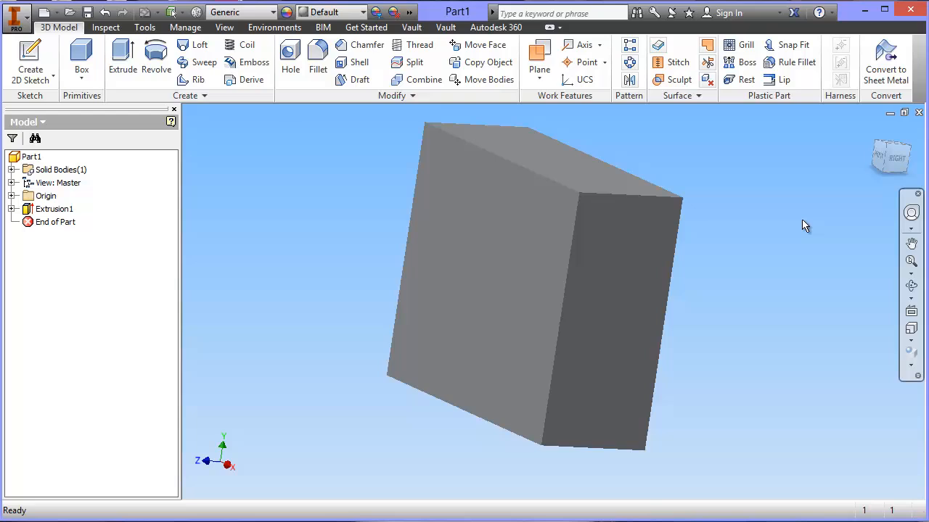
click(896, 161)
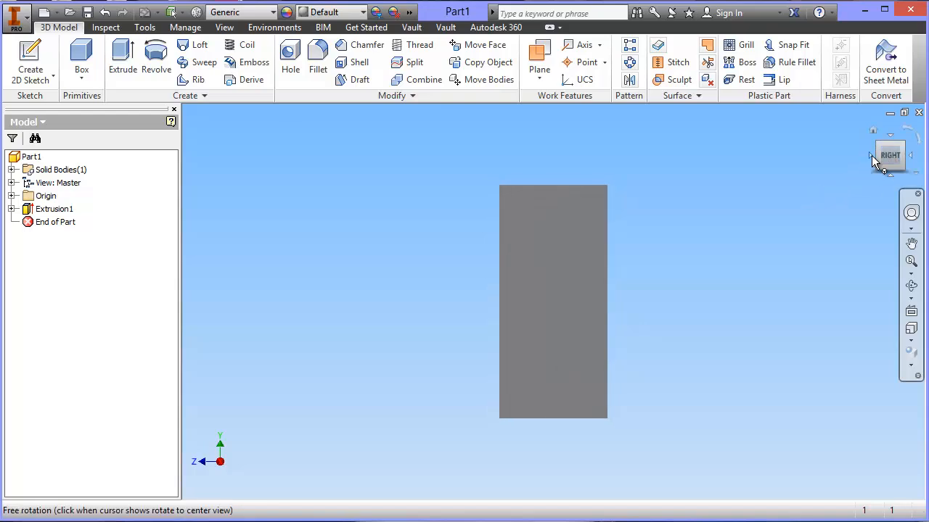
click(870, 155)
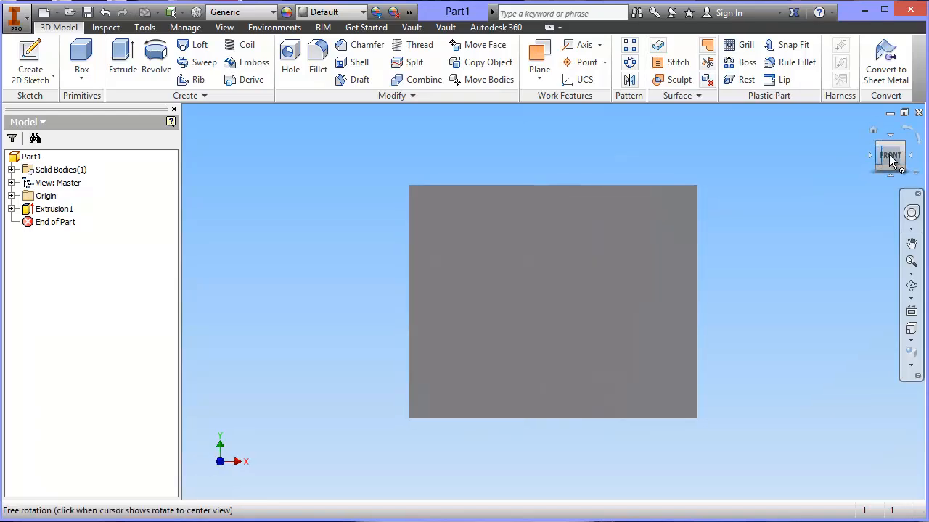
click(873, 130)
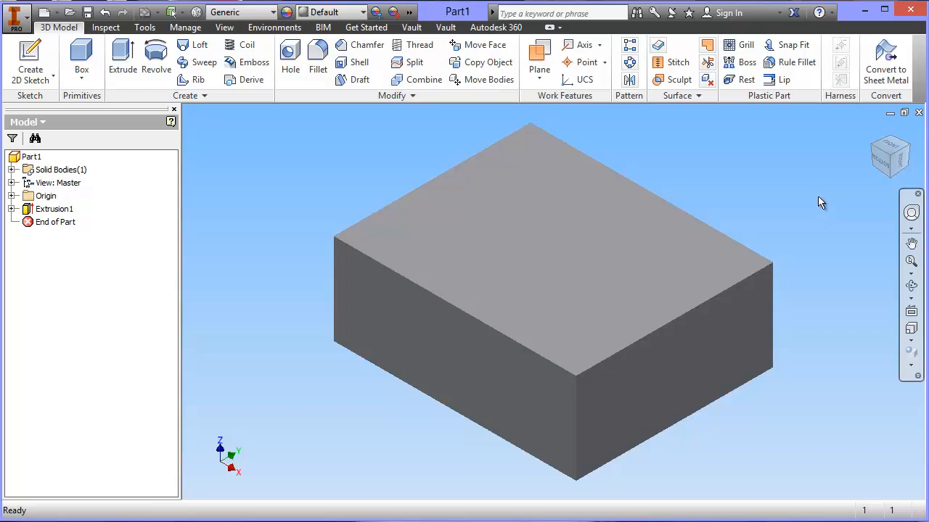
Turn the block to show its top and back faces at an angle and set this as the home view with Fit to View
shift+middle_drag(818, 195, 763, 280)
mouse_move(266, 332)
shift+middle_down()
mouse_move(262, 302)
mouse_move(244, 334)
mouse_move(256, 345)
shift+middle_up()
shift+middle_drag(674, 160, 856, 152)
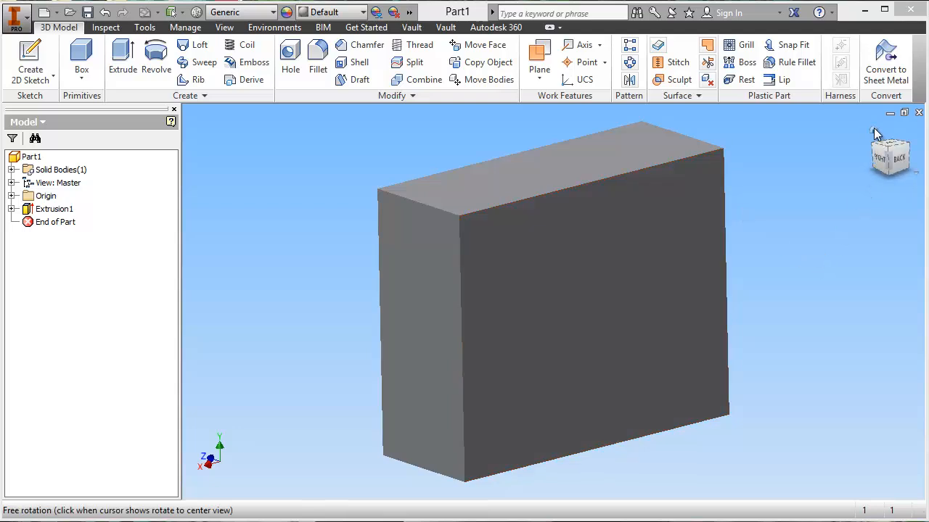
right_click(875, 130)
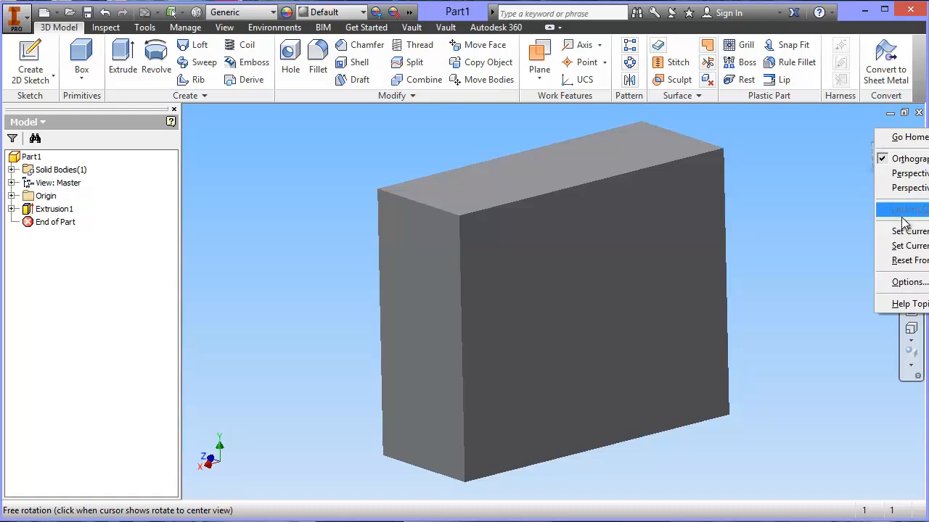
mouse_move(899, 231)
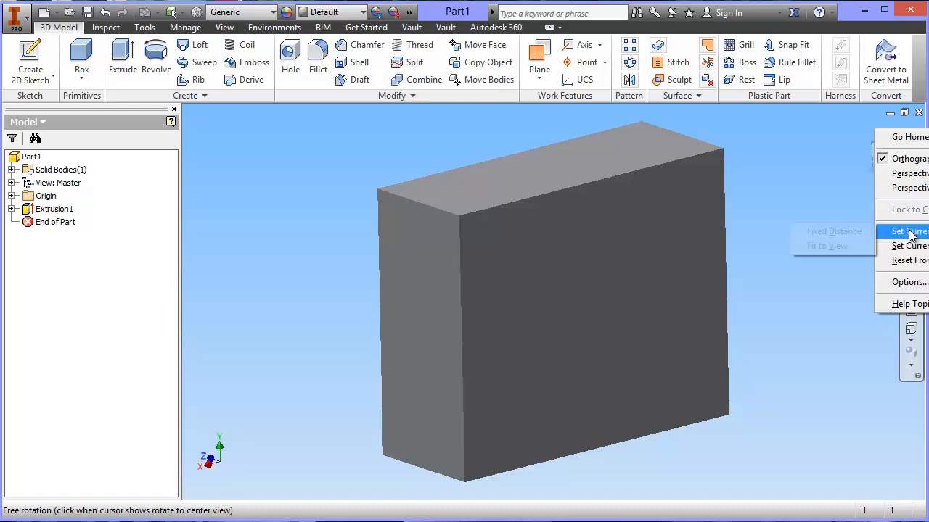
click(824, 245)
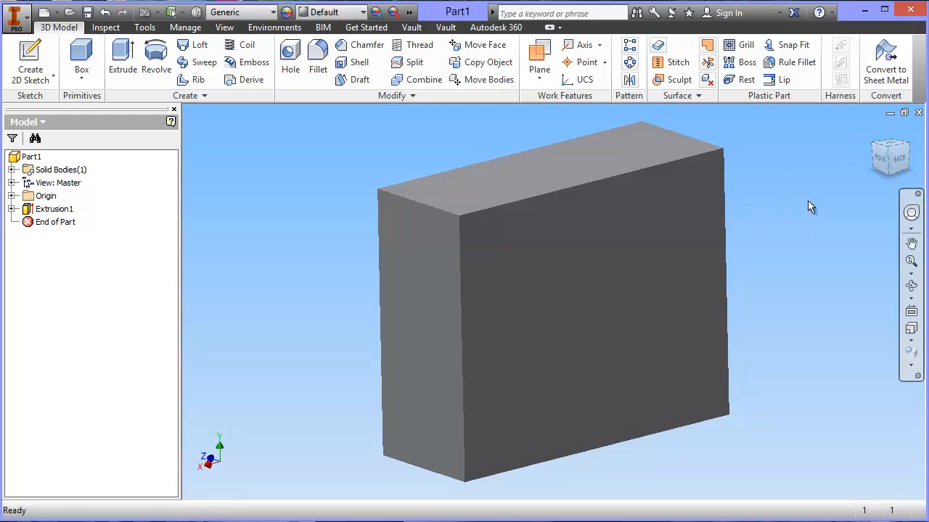
shift+middle_drag(809, 202, 688, 206)
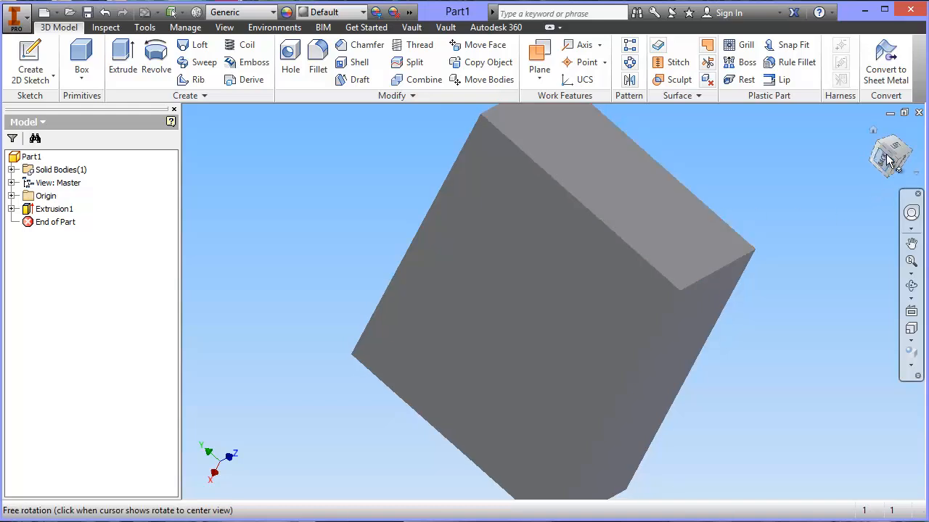
click(876, 136)
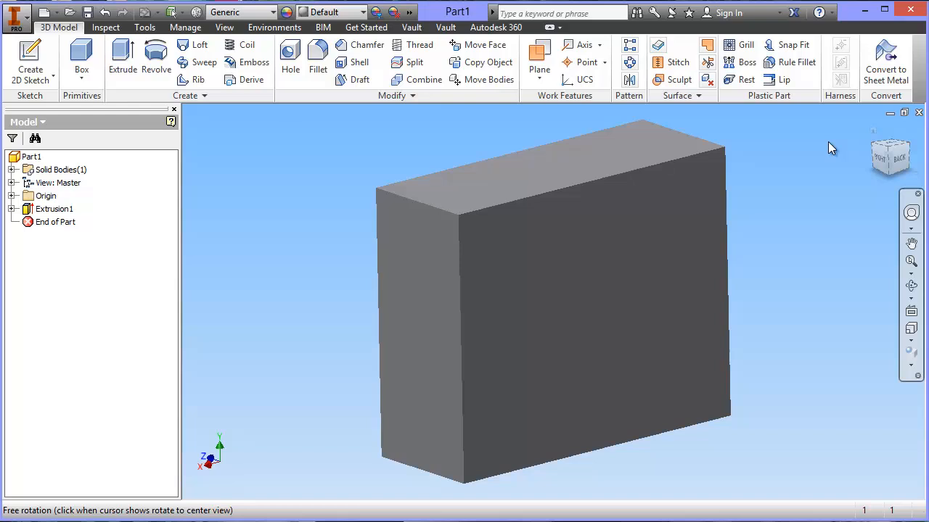
key(Escape)
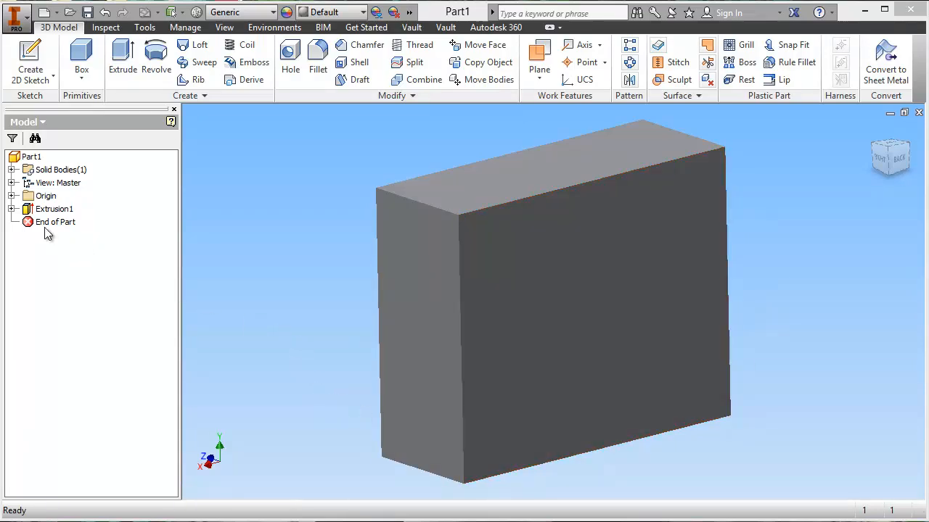
Reopen the extrusion's base sketch, set the rectangle's long side to 60 mm and finish the sketch
click(12, 209)
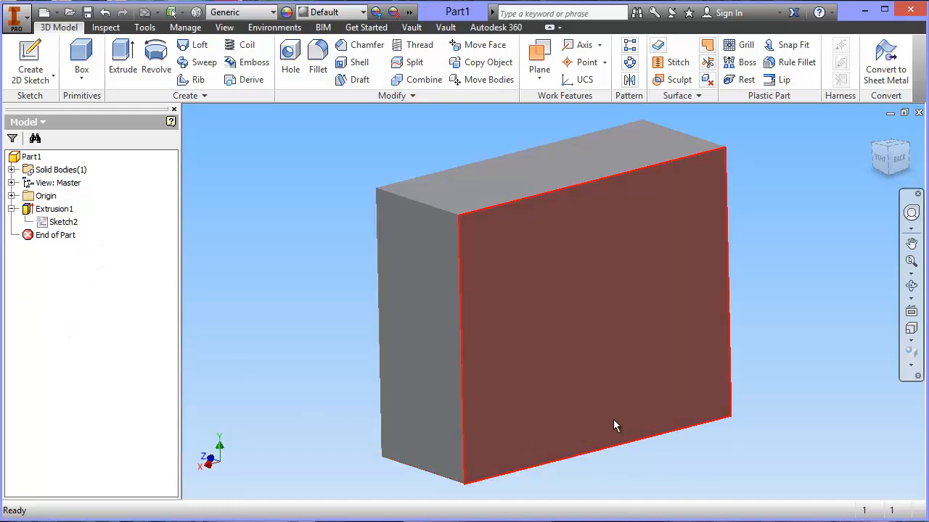
double_click(62, 223)
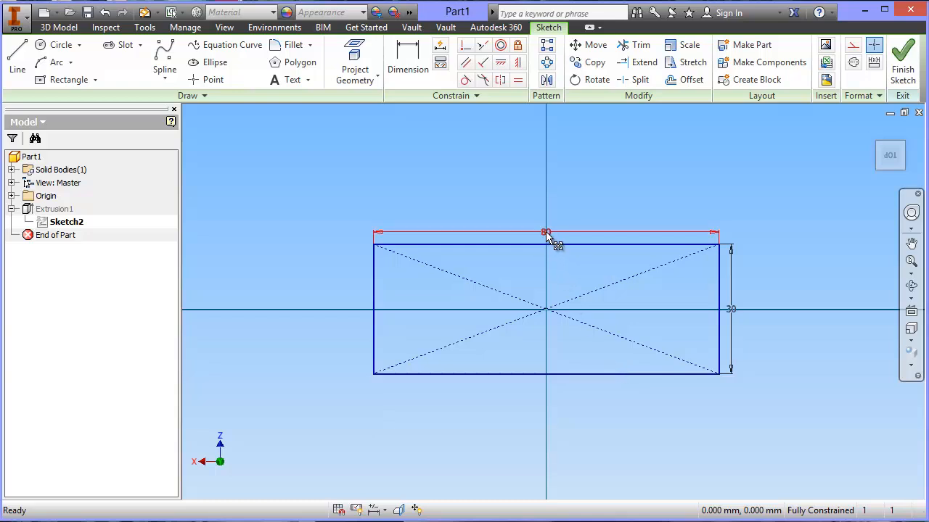
double_click(546, 234)
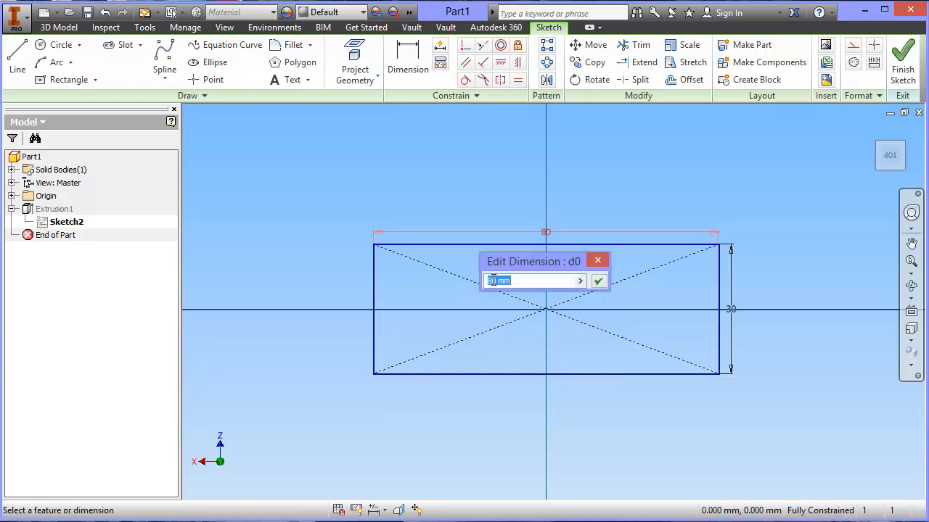
click(516, 278)
key(BackSpace)
click(599, 281)
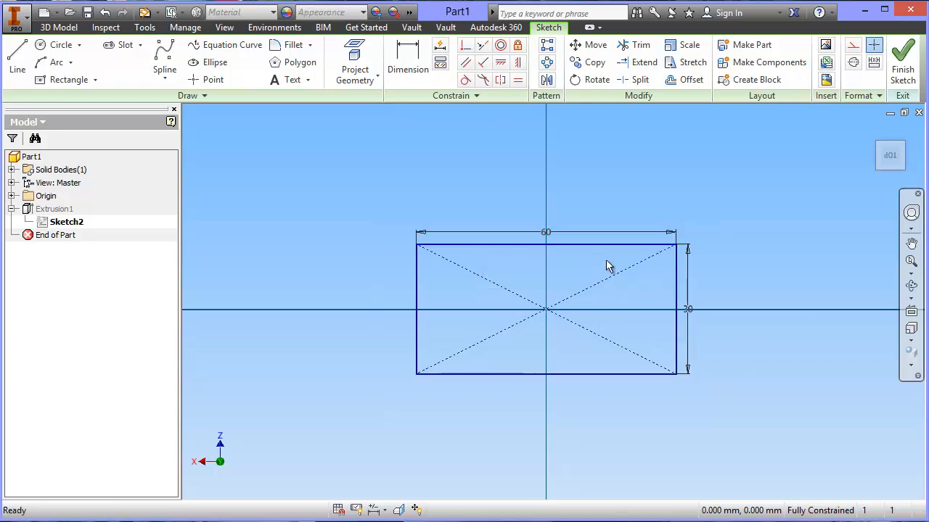
click(905, 64)
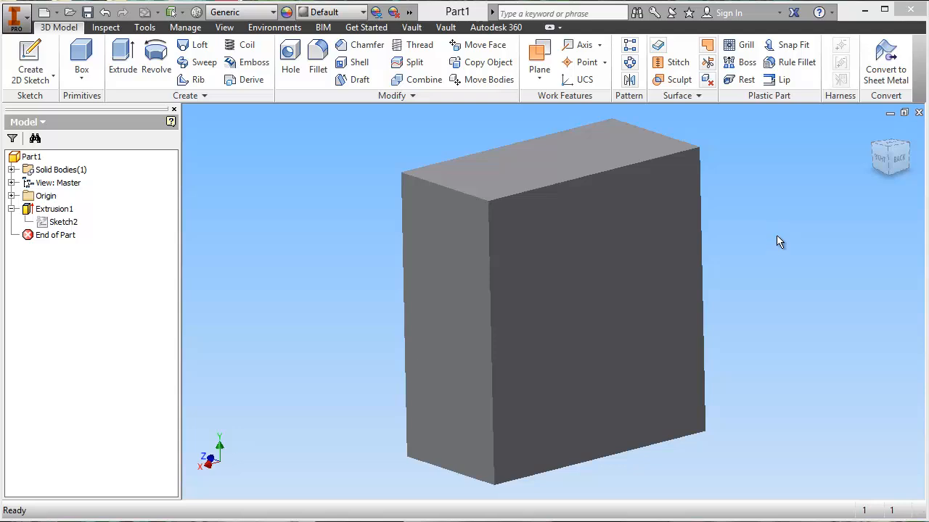
In a new sketch on the block's top face, draw a 12 mm diameter center-point circle at the origin and finish the sketch
click(584, 148)
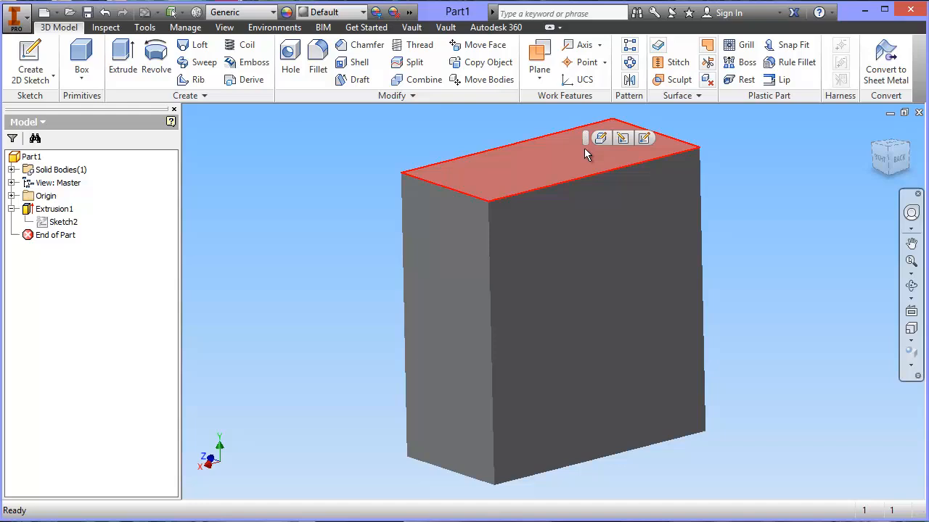
click(643, 138)
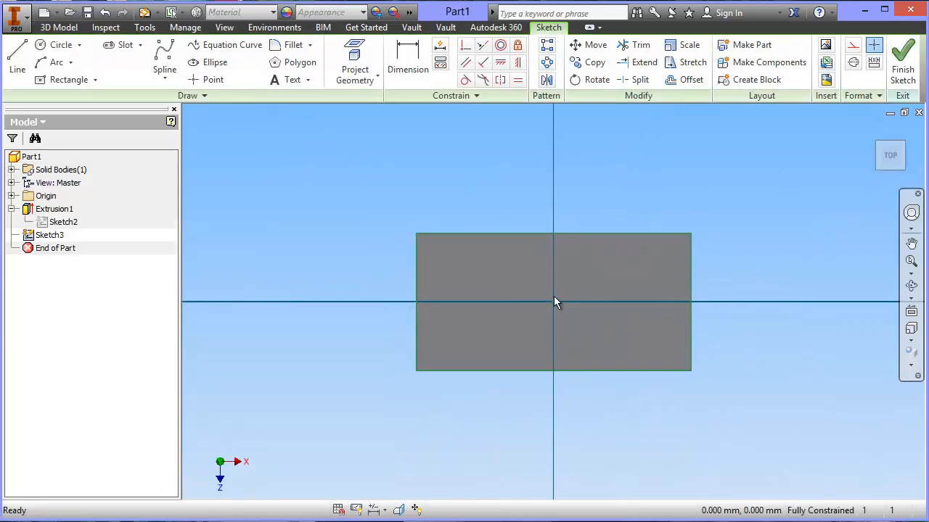
click(79, 46)
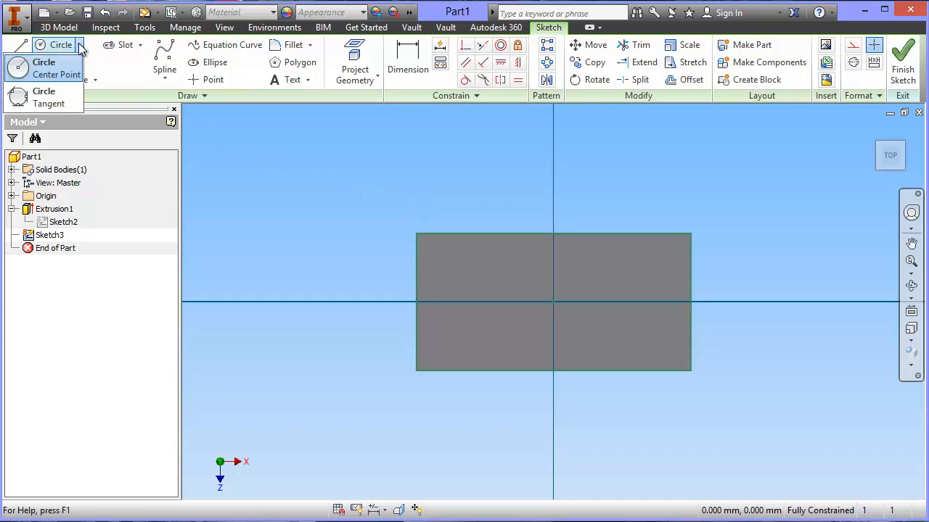
click(45, 69)
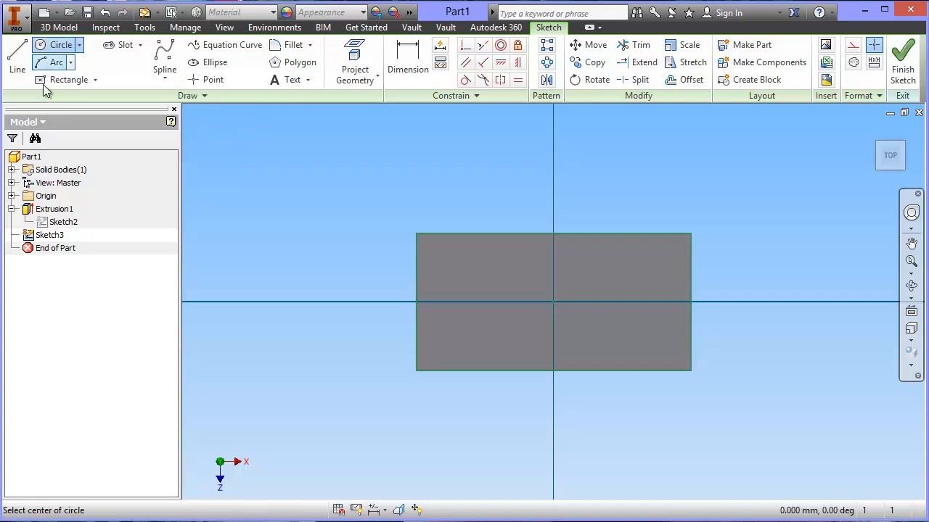
click(553, 301)
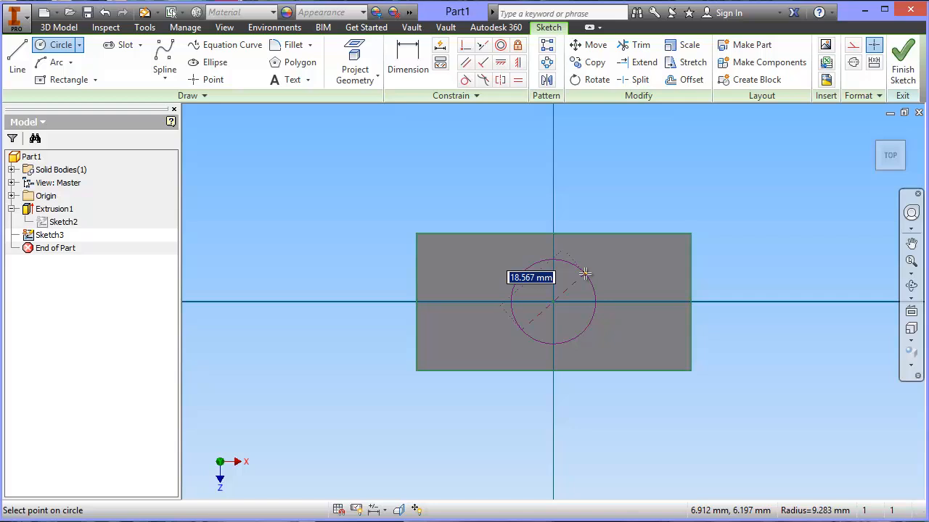
text(12)
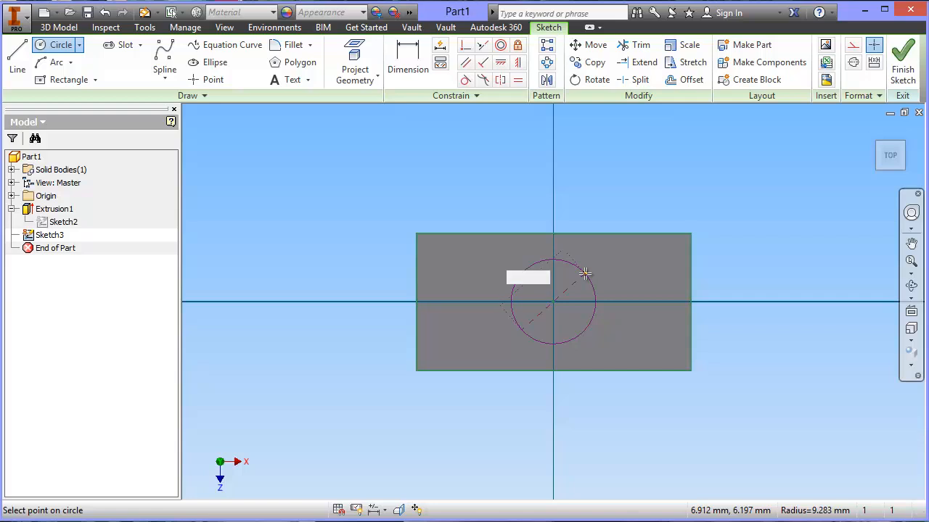
key(Return)
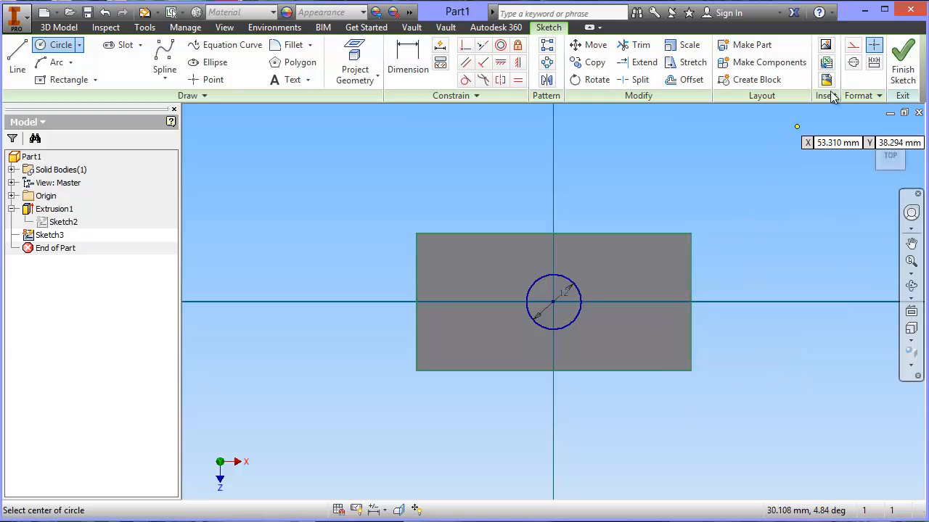
click(906, 61)
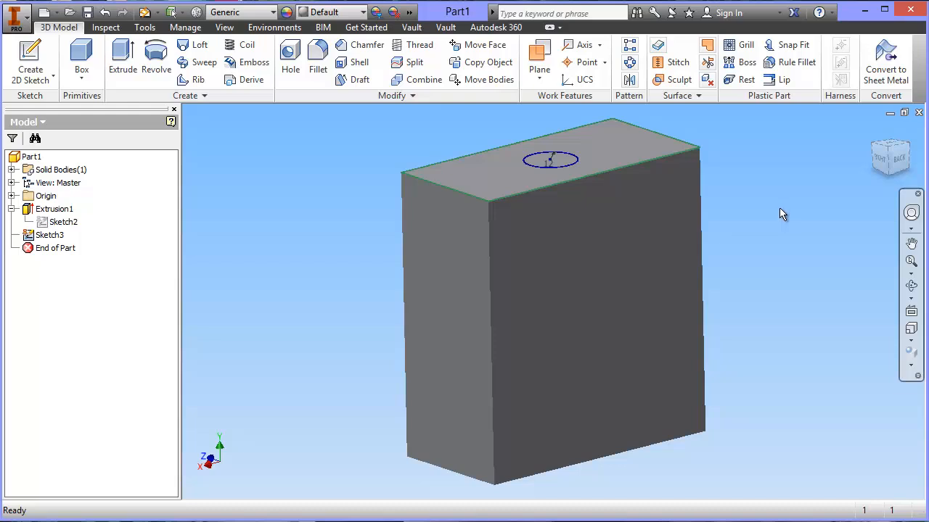
Extrude the circle on the block's top face 12 mm upward as a solid joined to the block
middle_drag(771, 188, 784, 352)
scroll(784, 353, up, 2)
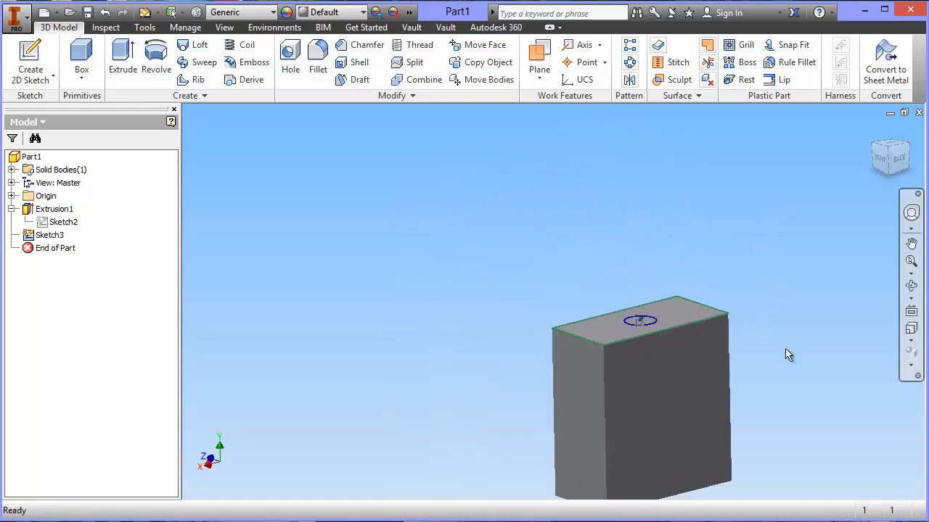
scroll(782, 351, down, 5)
middle_drag(687, 323, 717, 346)
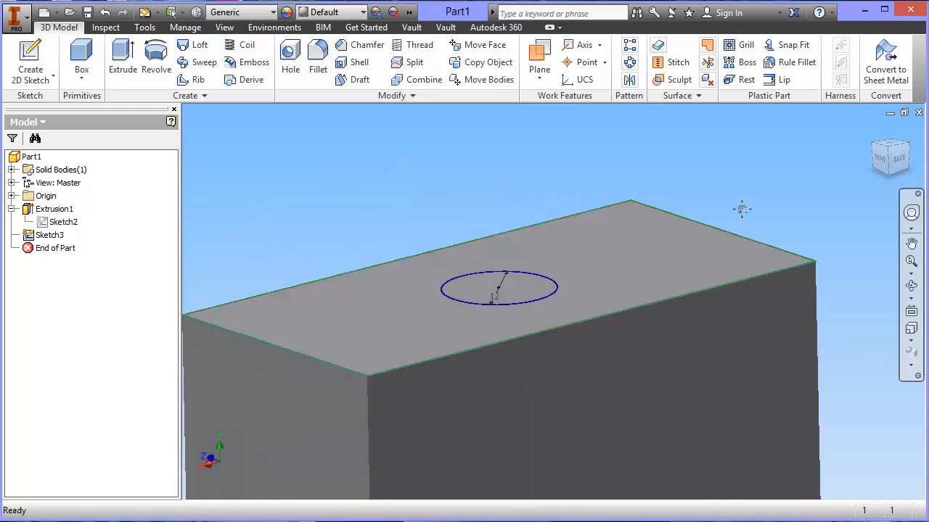
middle_drag(741, 210, 818, 211)
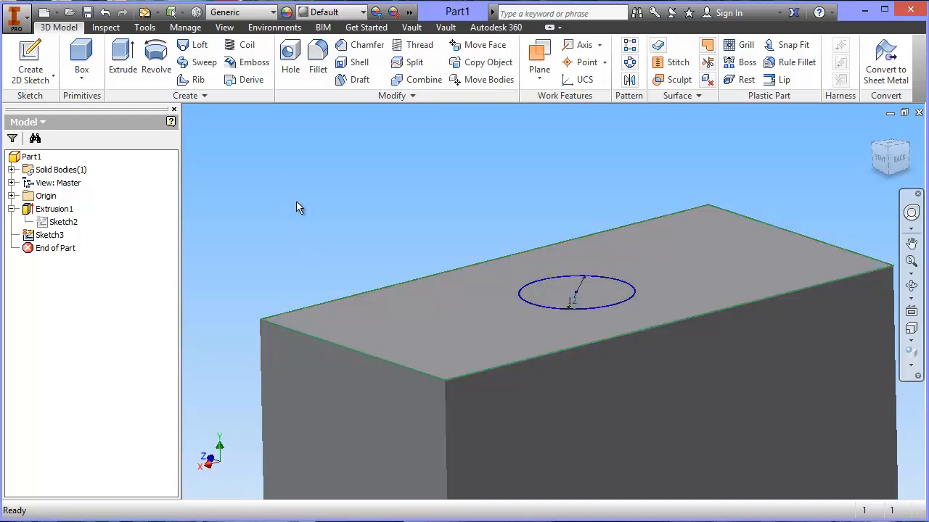
click(123, 55)
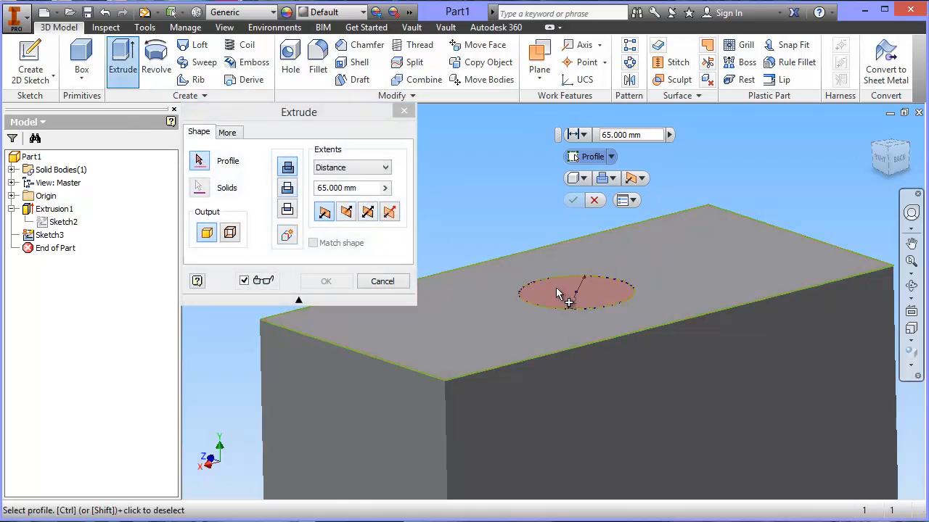
click(556, 290)
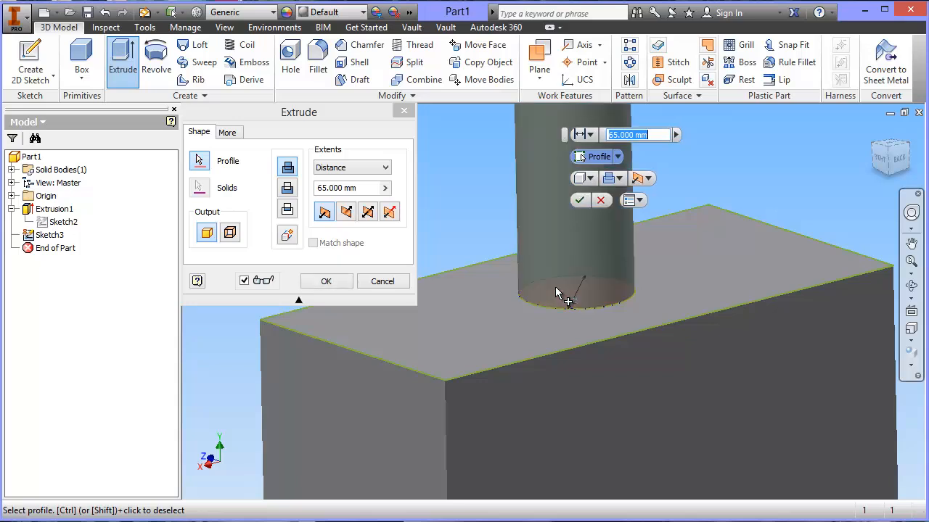
double_click(615, 135)
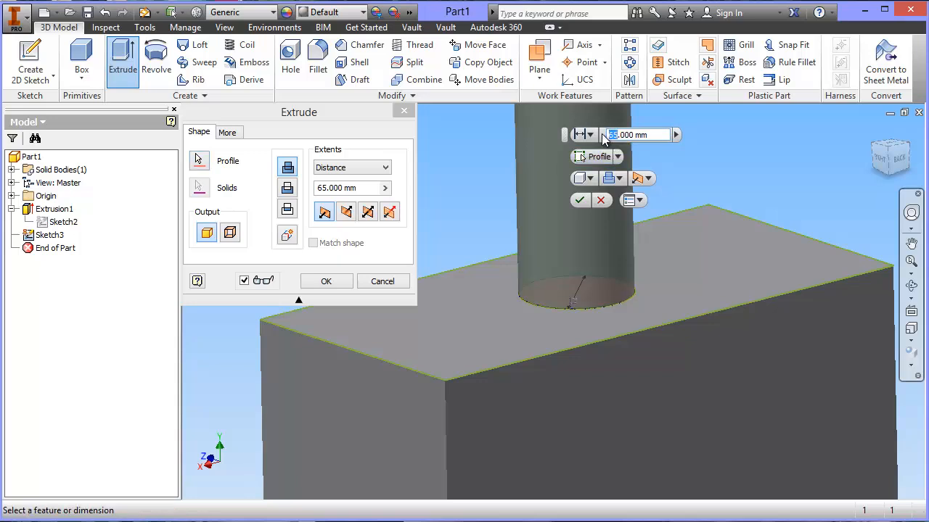
text(12)
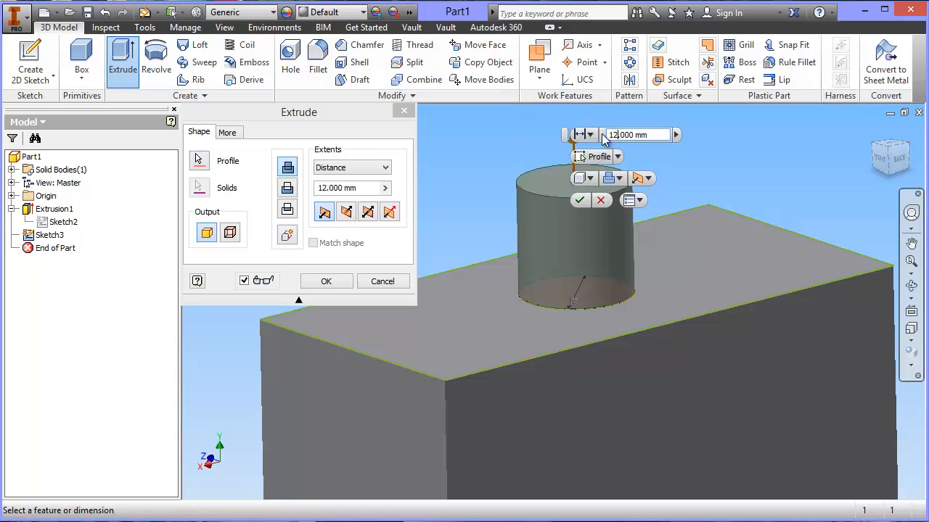
click(580, 201)
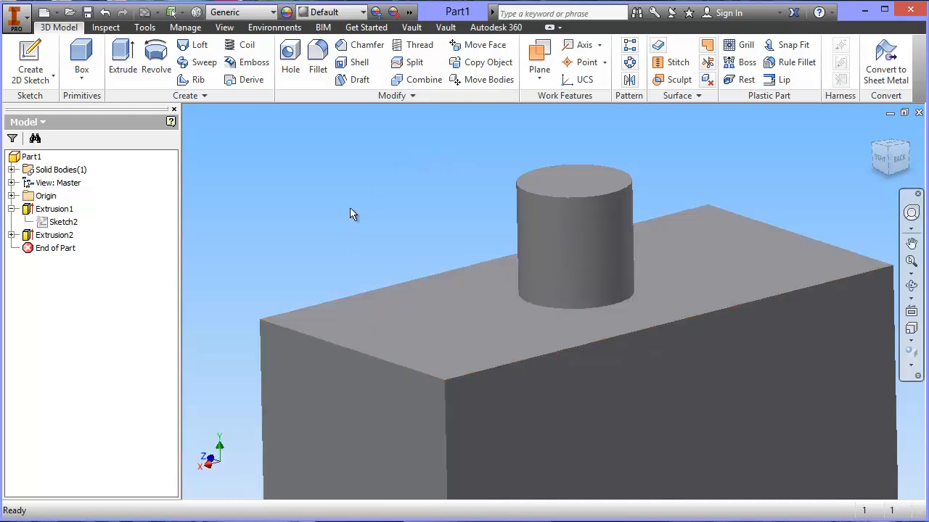
click(367, 46)
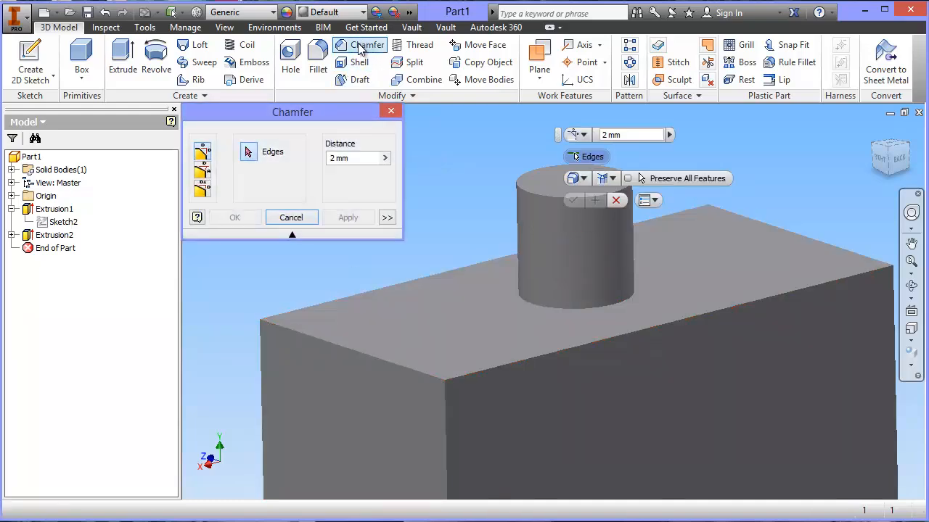
click(296, 334)
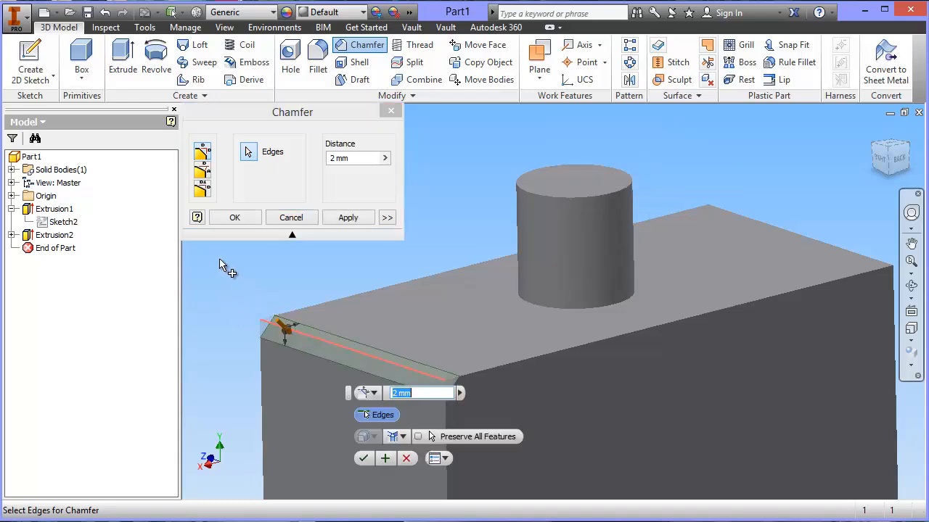
drag(348, 392, 418, 119)
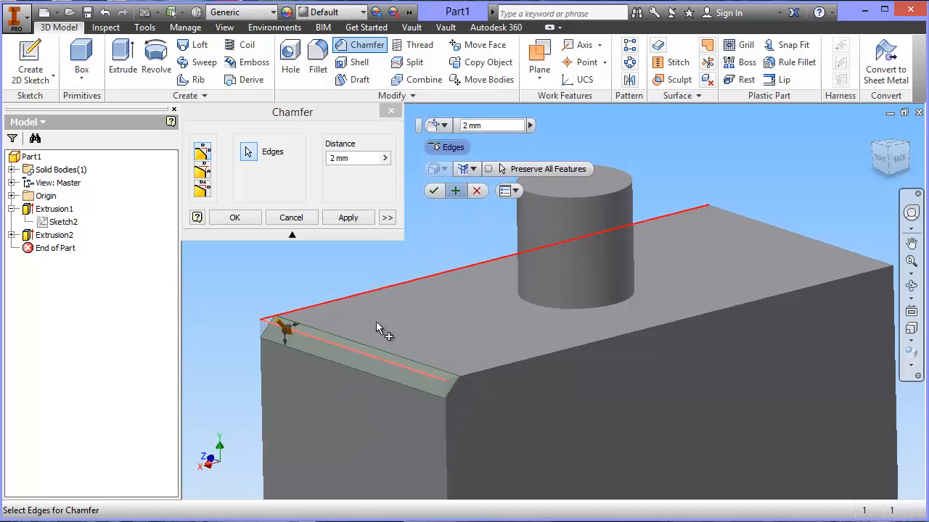
double_click(466, 126)
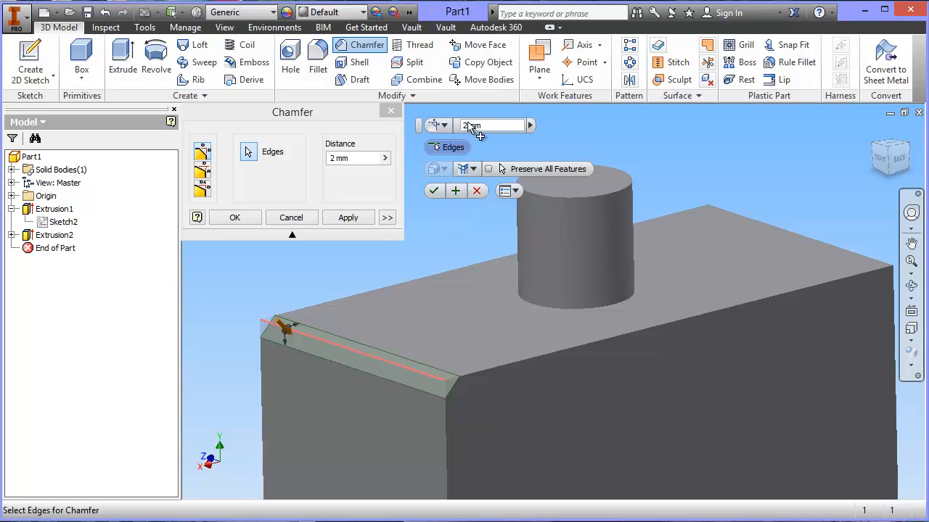
text(5)
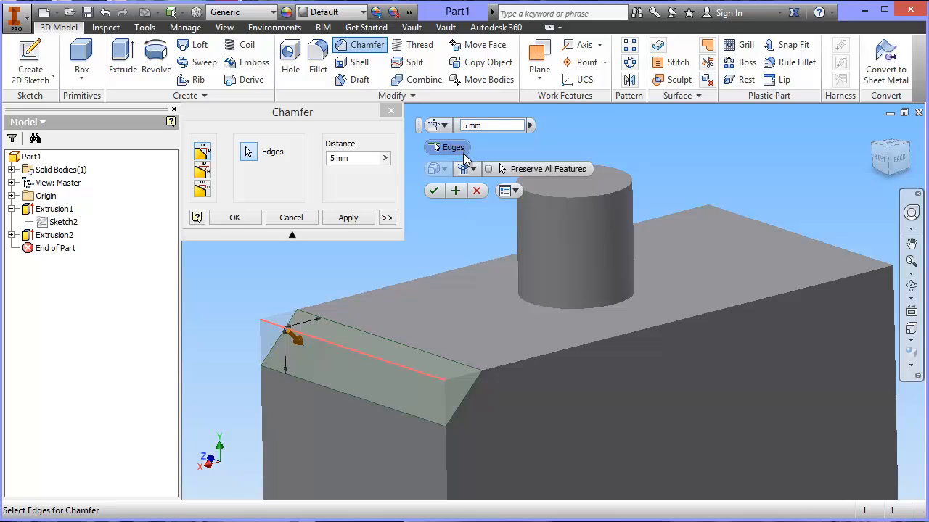
click(477, 191)
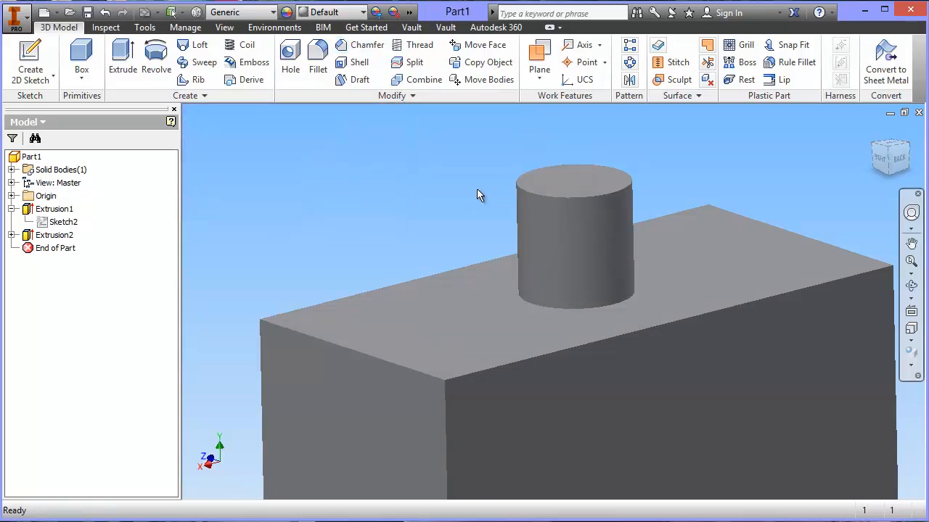
Start a constant-radius Fillet and select the four outer edges of the block's top face
click(319, 45)
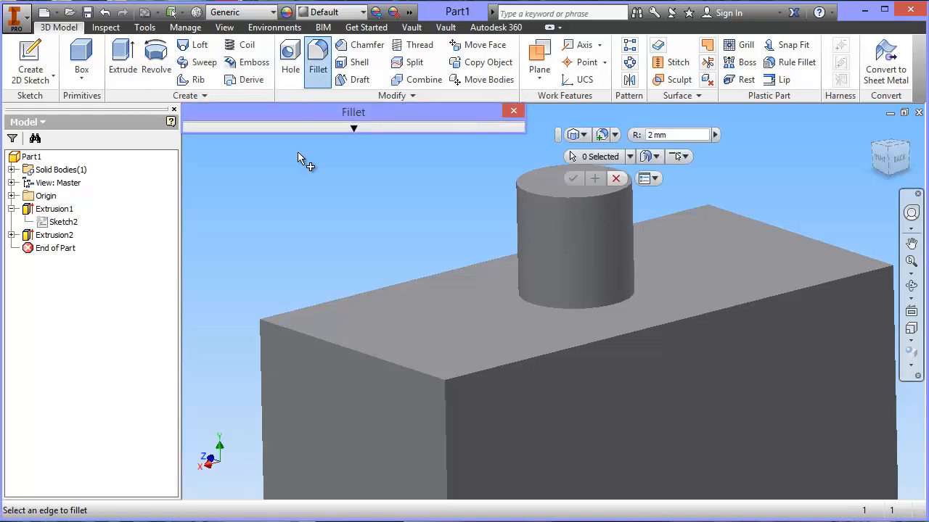
click(353, 128)
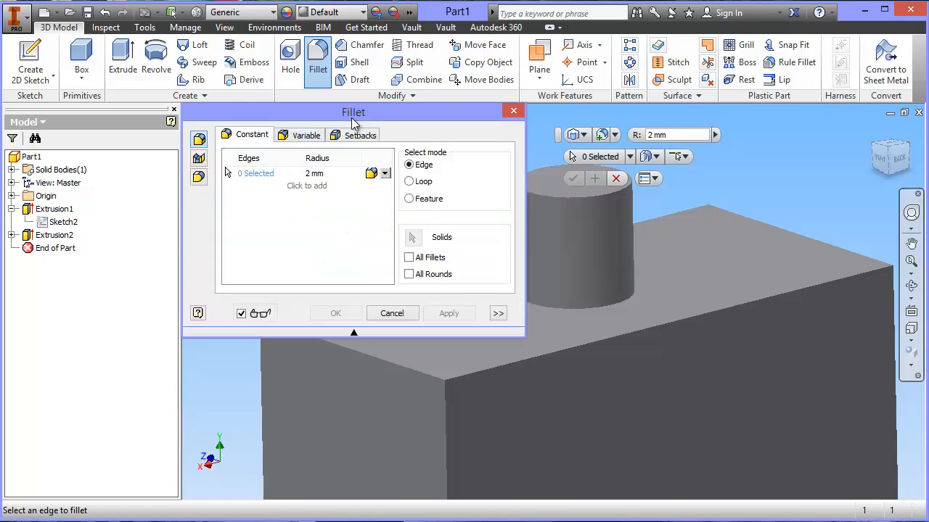
click(355, 331)
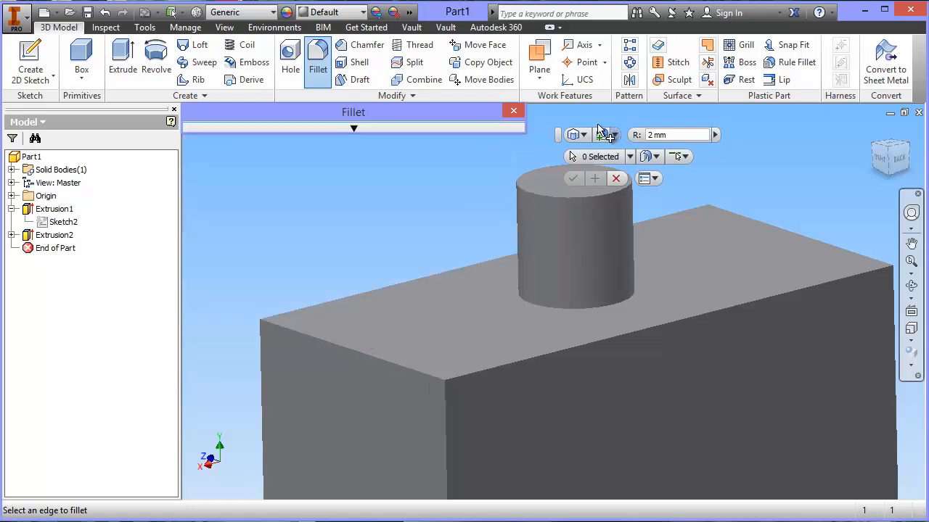
drag(429, 151, 290, 167)
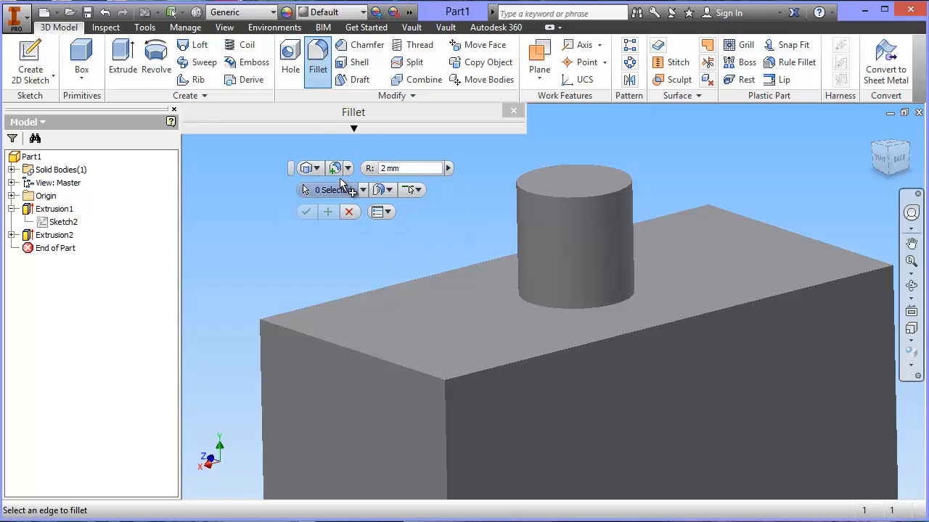
click(323, 339)
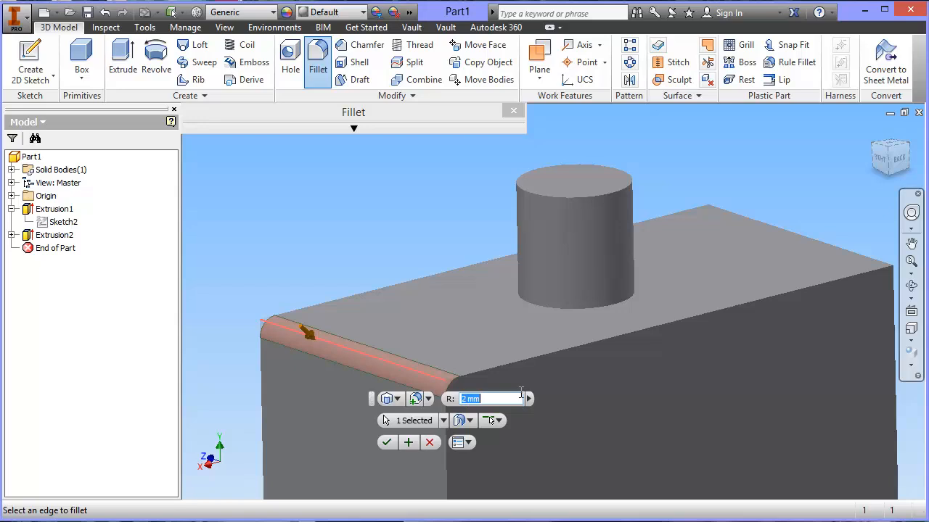
click(645, 332)
click(782, 232)
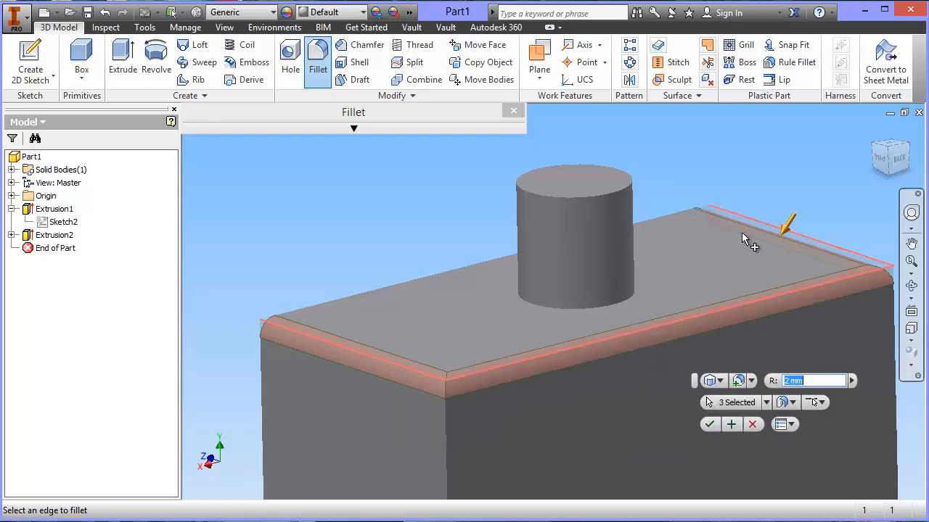
click(493, 266)
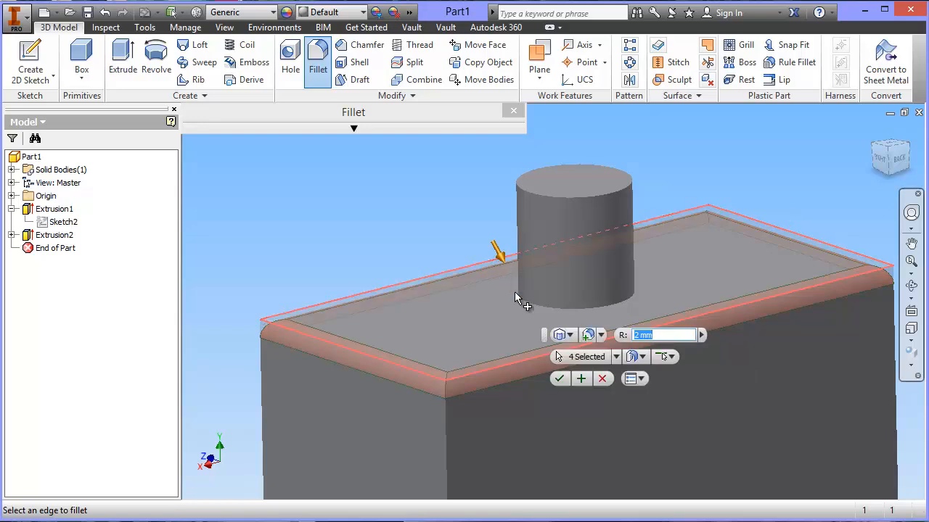
Add the block's four vertical edges to the fillet selection, including the hidden one at the far corner
scroll(693, 409, down, 3)
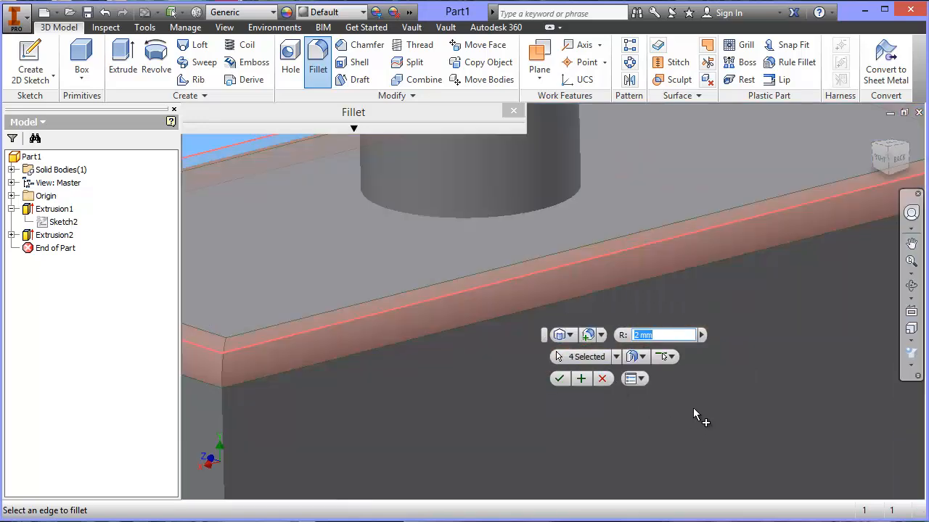
scroll(693, 409, up, 7)
middle_drag(845, 410, 767, 190)
click(722, 227)
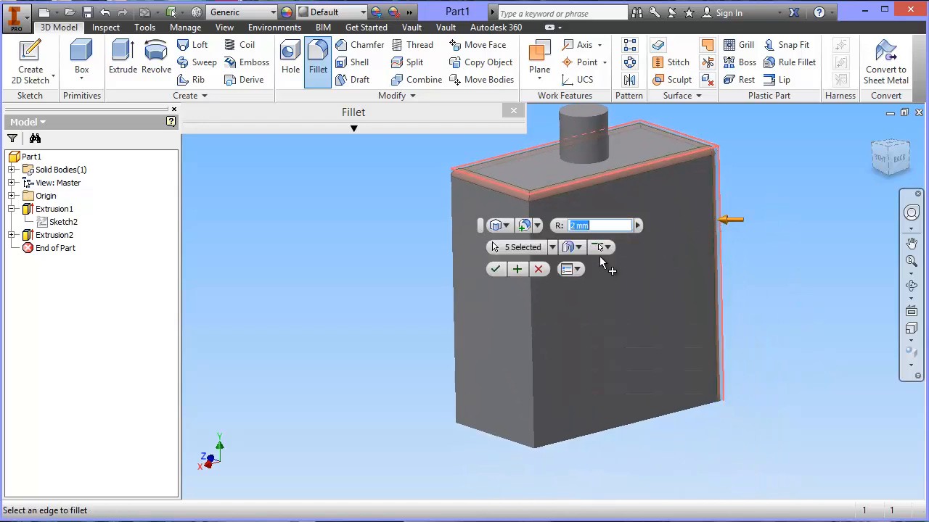
click(529, 286)
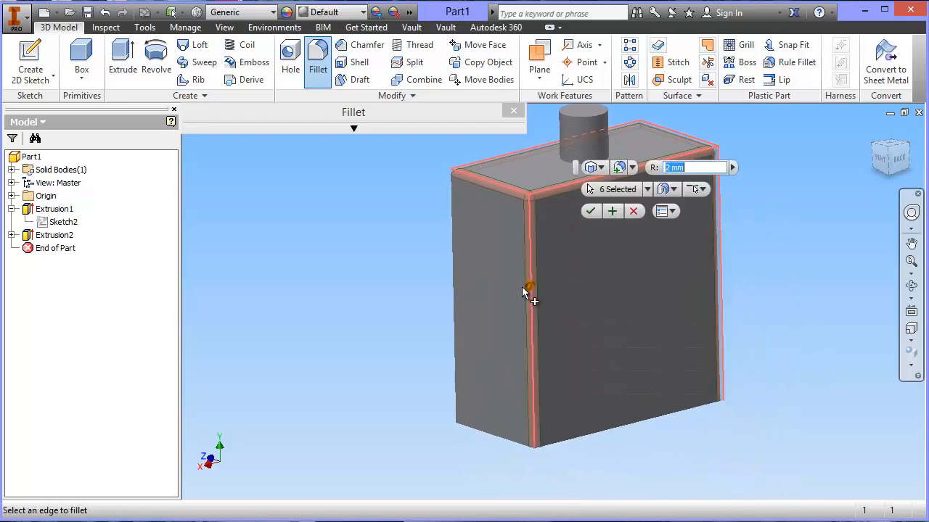
click(453, 287)
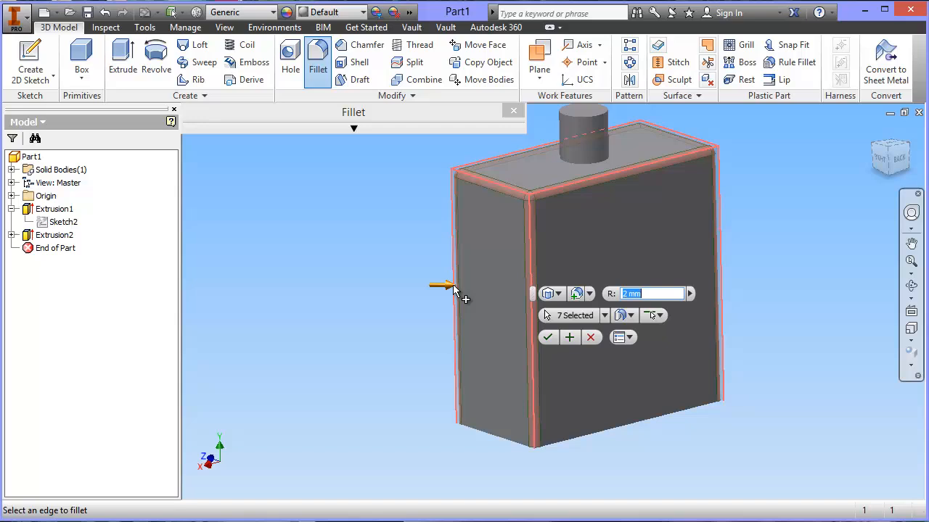
click(642, 240)
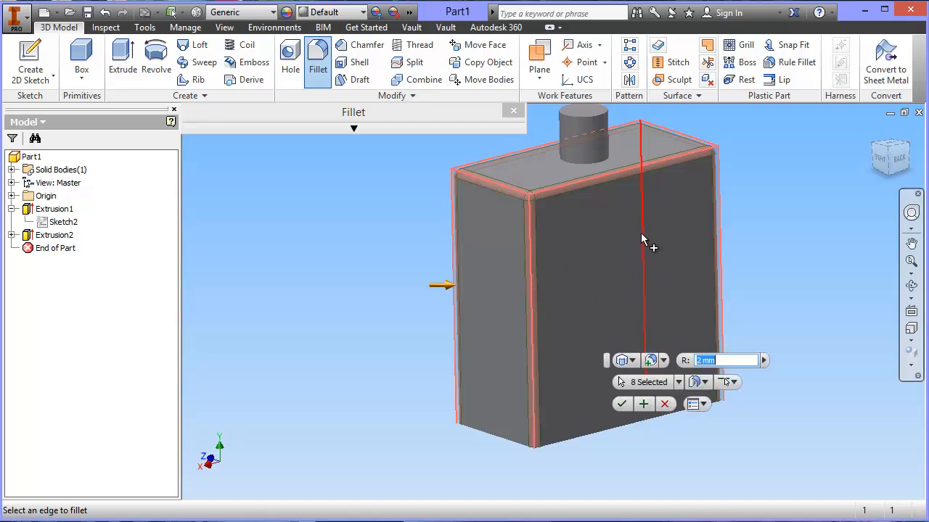
Add the block's four bottom edges to the selection and fillet all twelve edges with a 4 mm radius
click(627, 425)
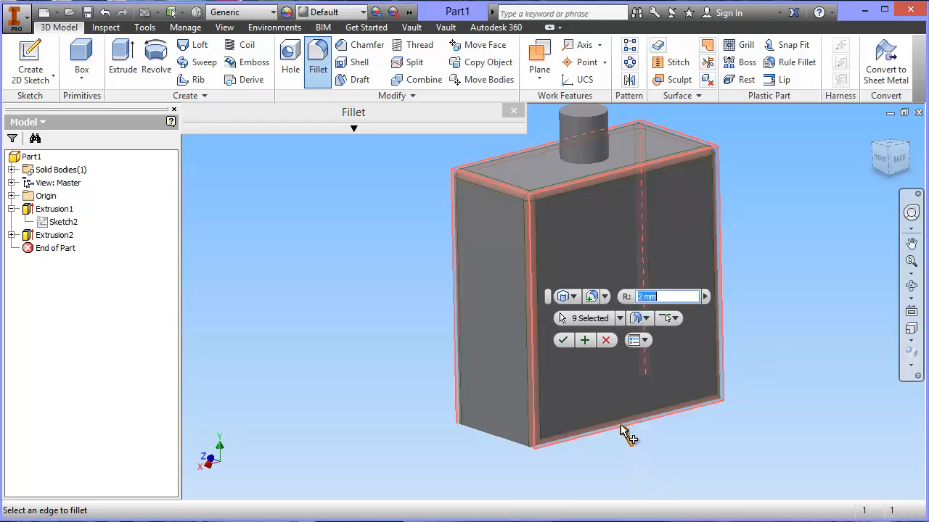
click(500, 438)
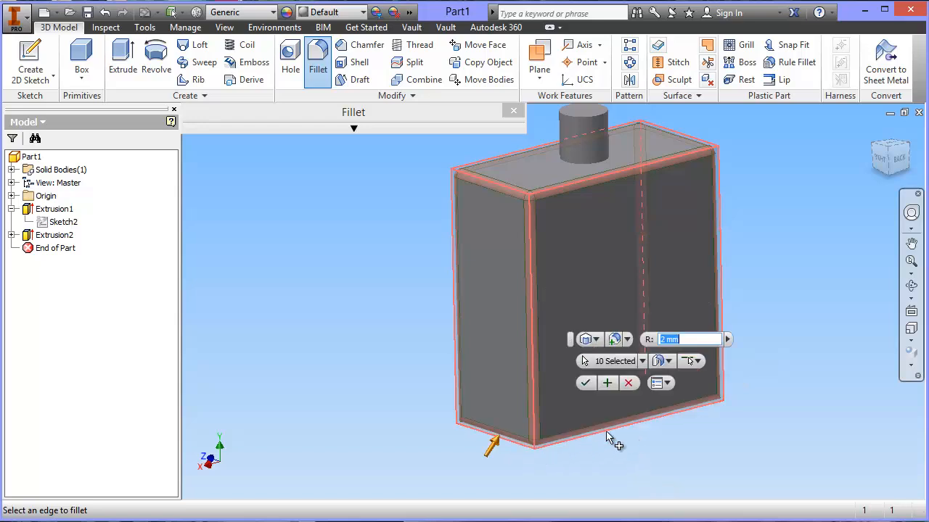
click(703, 397)
click(600, 392)
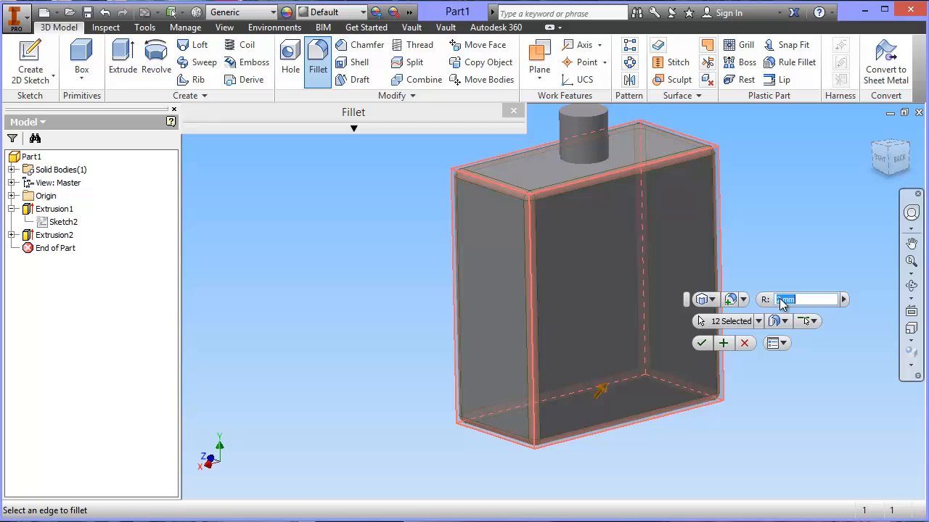
click(782, 301)
text(4)
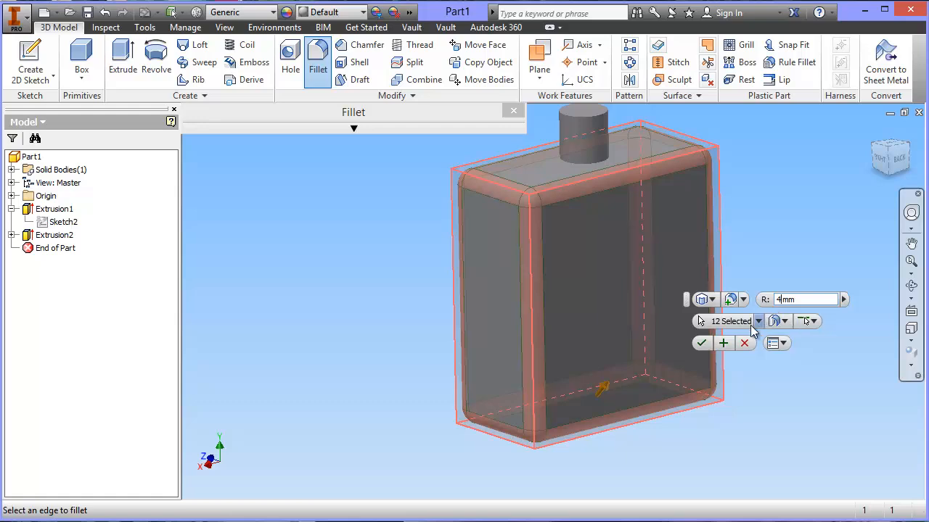
click(703, 345)
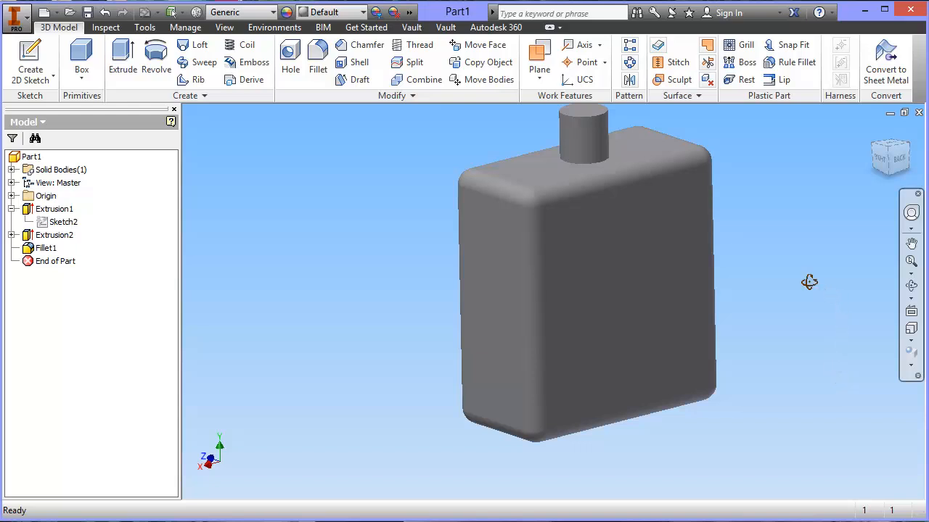
Fillet the edge where the cylinder meets the block's top face with a 1 mm radius
shift+middle_drag(808, 280, 524, 245)
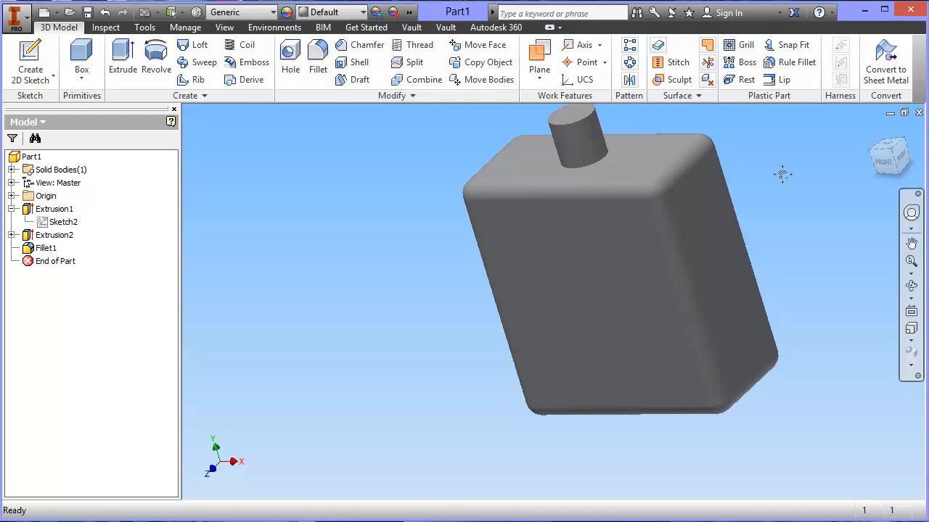
middle_drag(783, 173, 864, 247)
scroll(711, 258, down, 5)
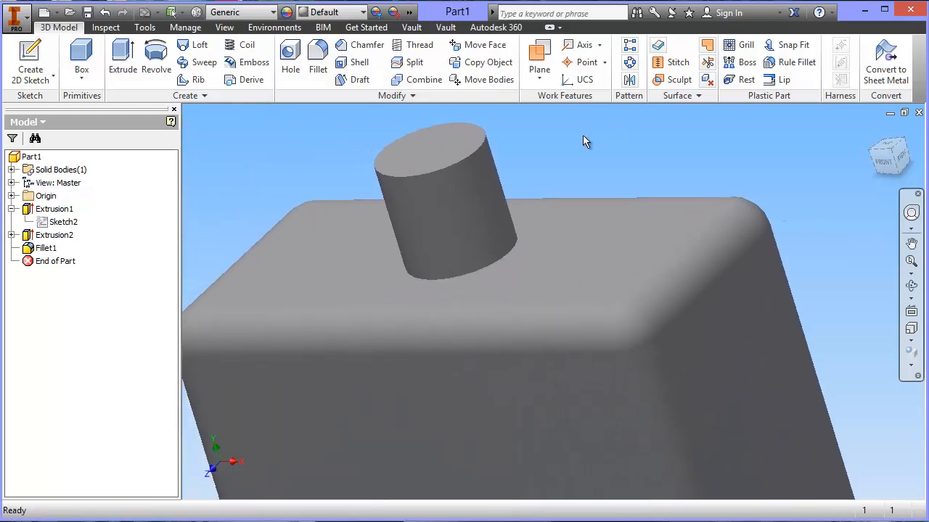
middle_drag(561, 180, 659, 225)
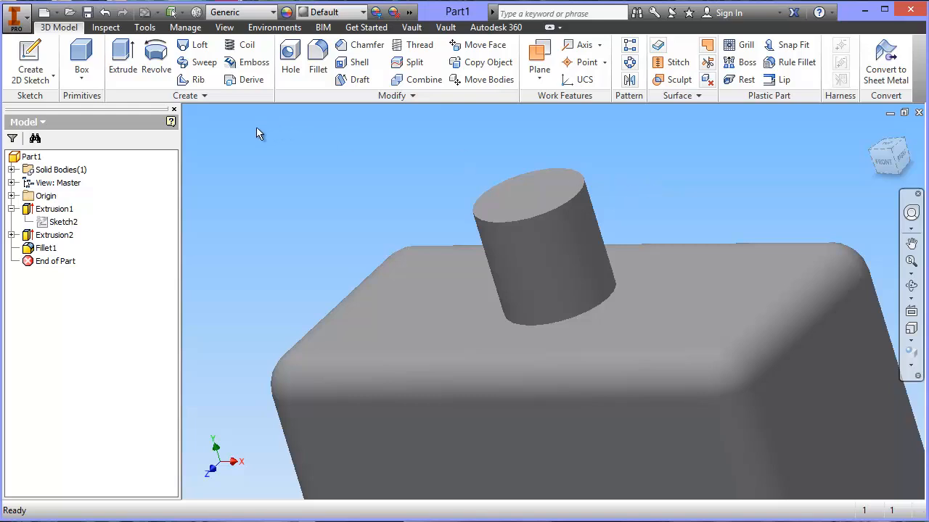
click(317, 64)
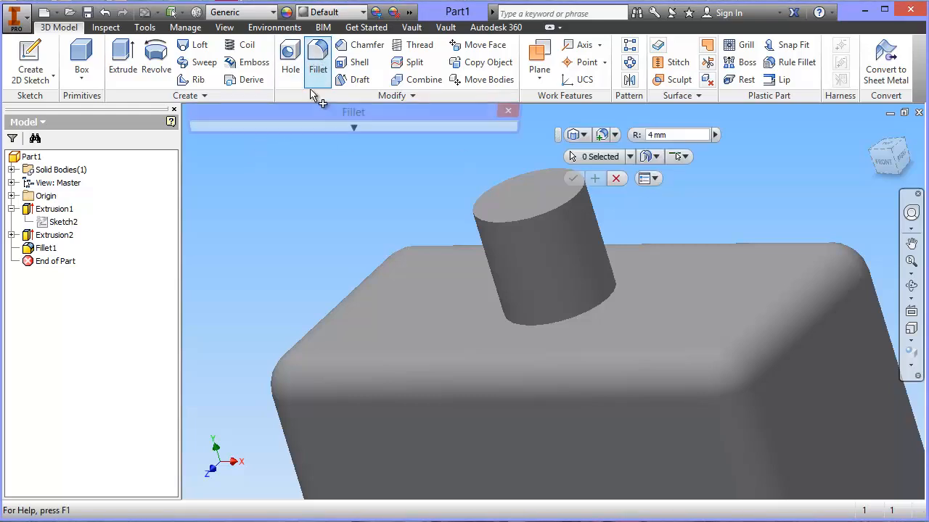
click(545, 323)
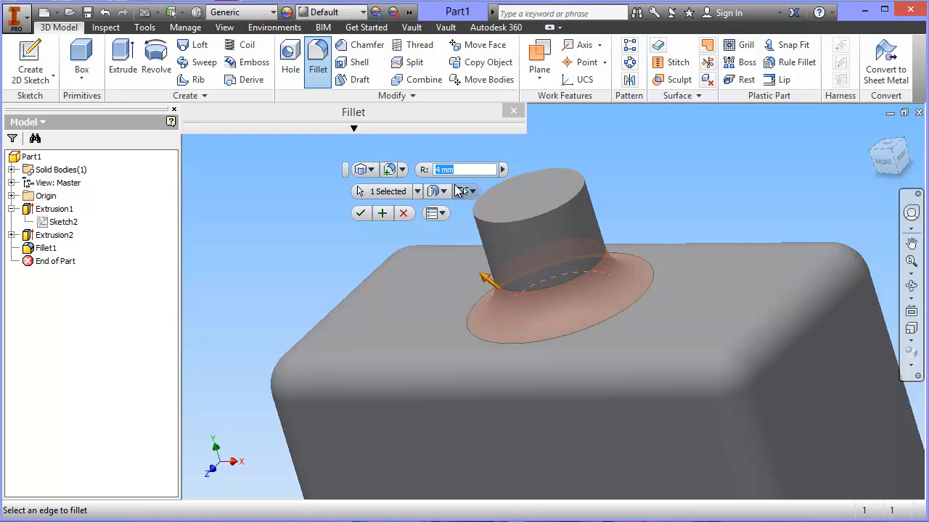
double_click(438, 170)
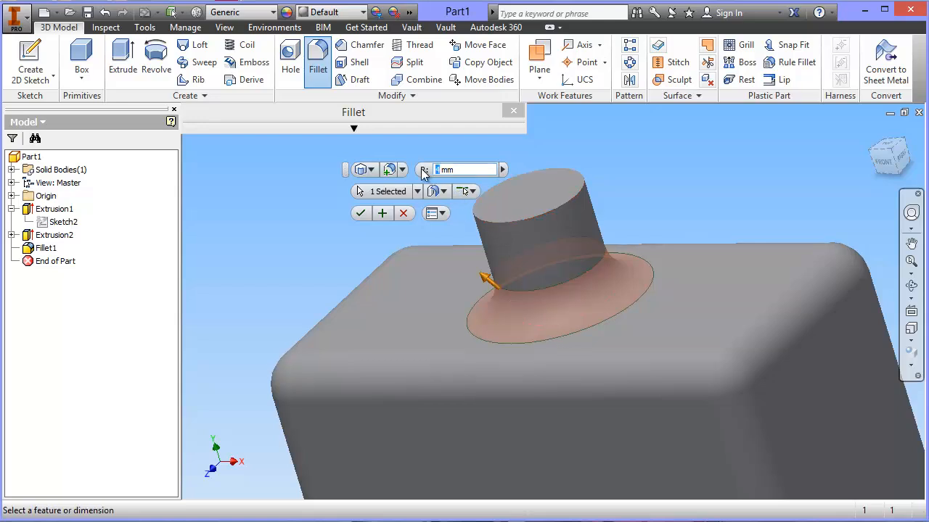
text(1)
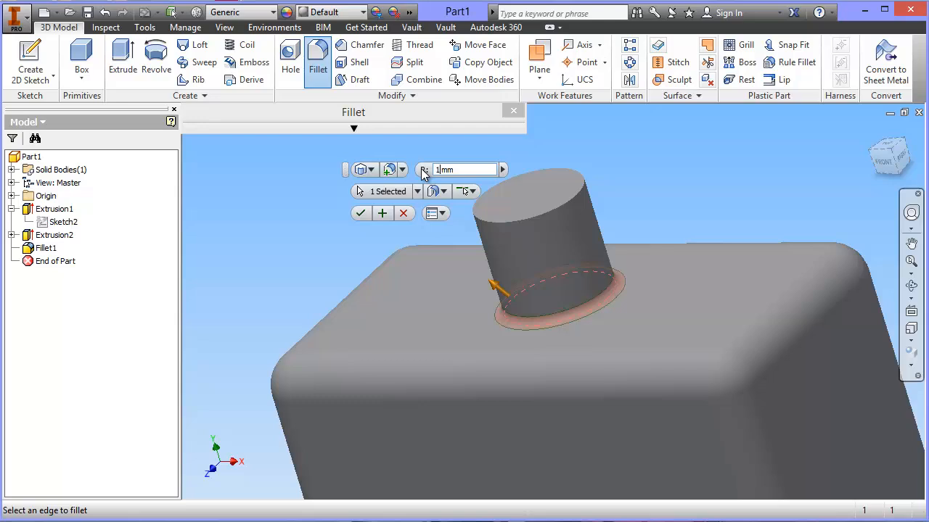
click(362, 214)
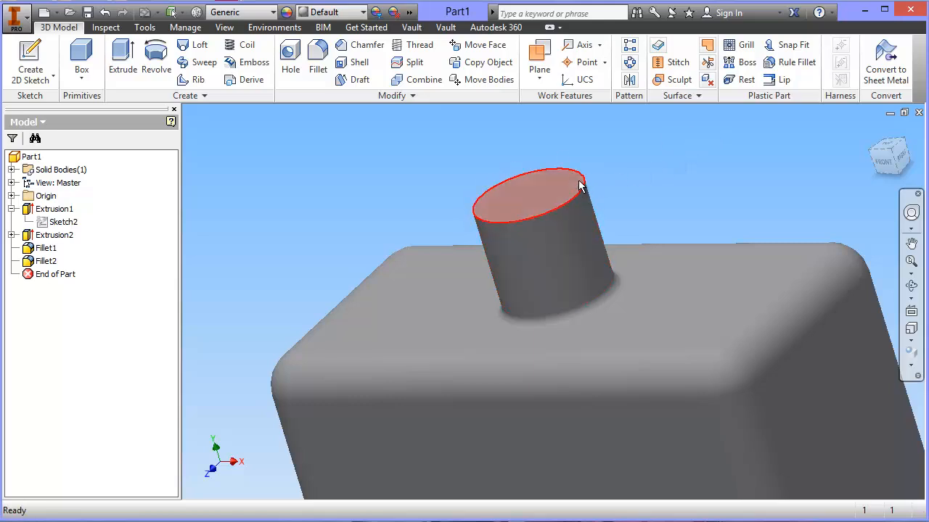
Chamfer the circular top edge of the cylinder with a 0.5 mm distance
click(360, 47)
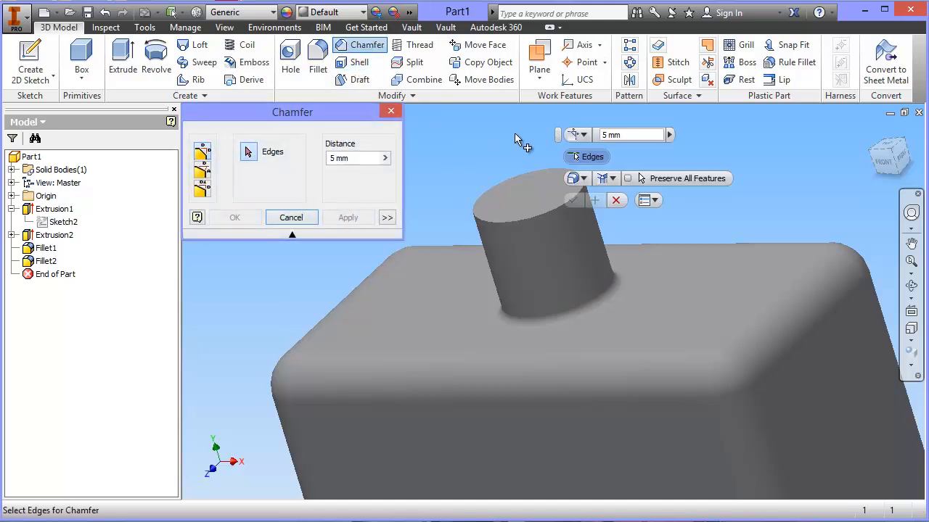
click(539, 222)
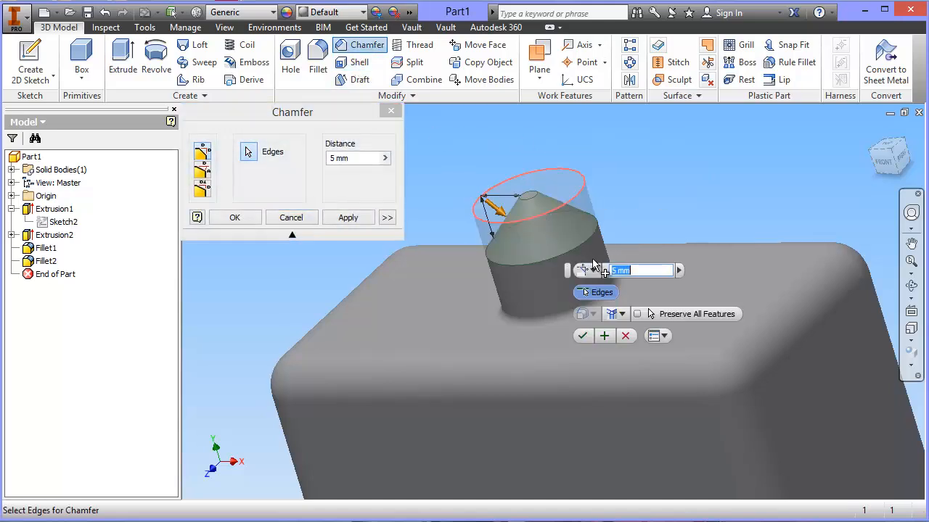
click(620, 270)
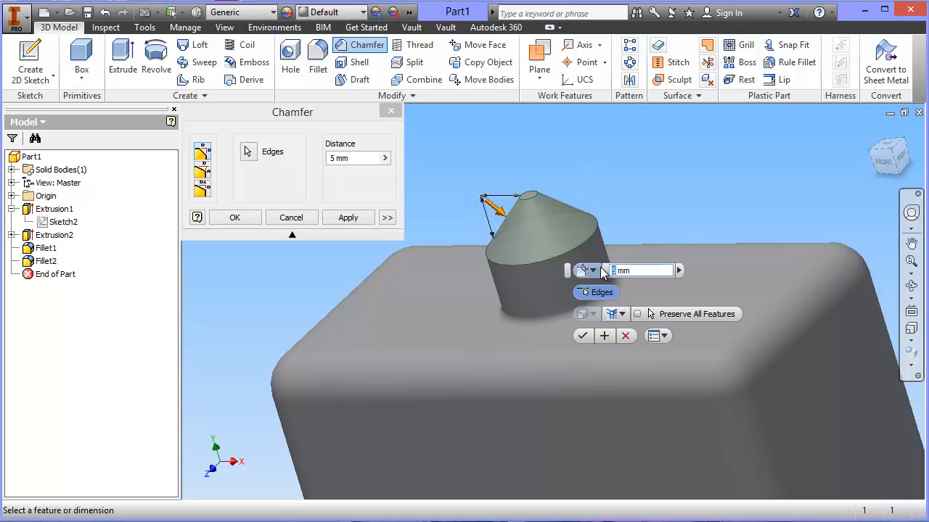
text(0.)
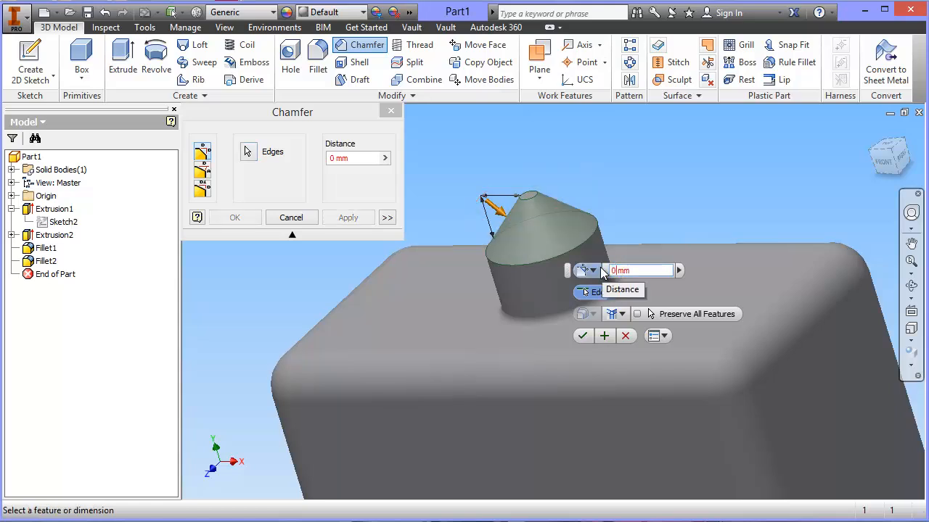
text(5)
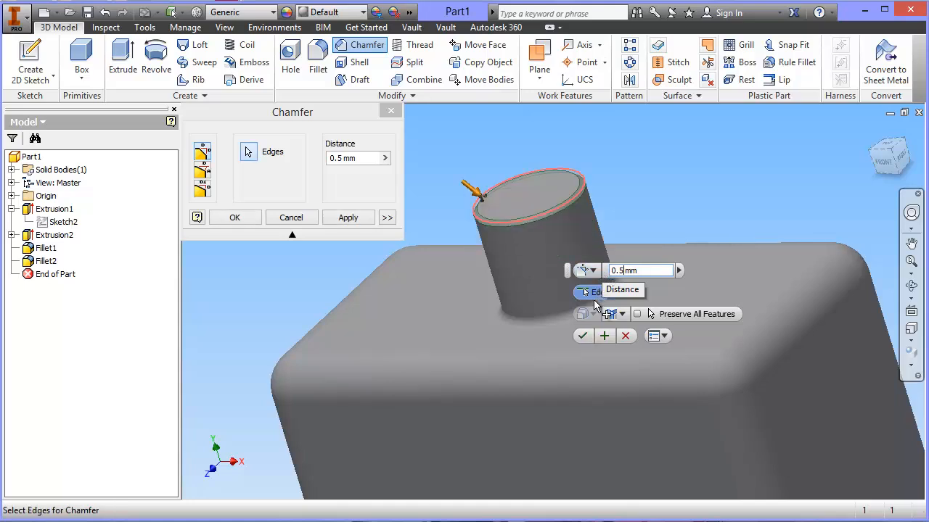
click(582, 336)
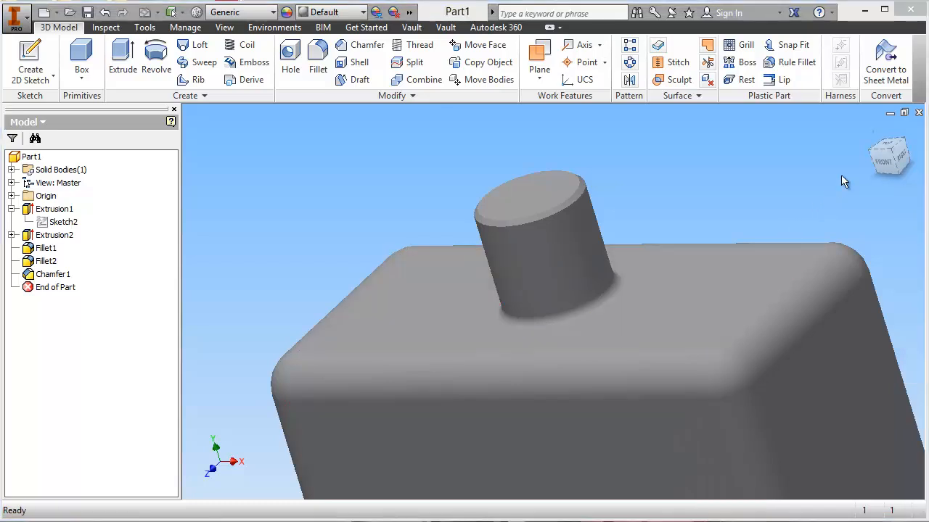
Thread the cylinder's side face over a length of 8 mm instead of its full length, keeping the default thread specification
click(872, 130)
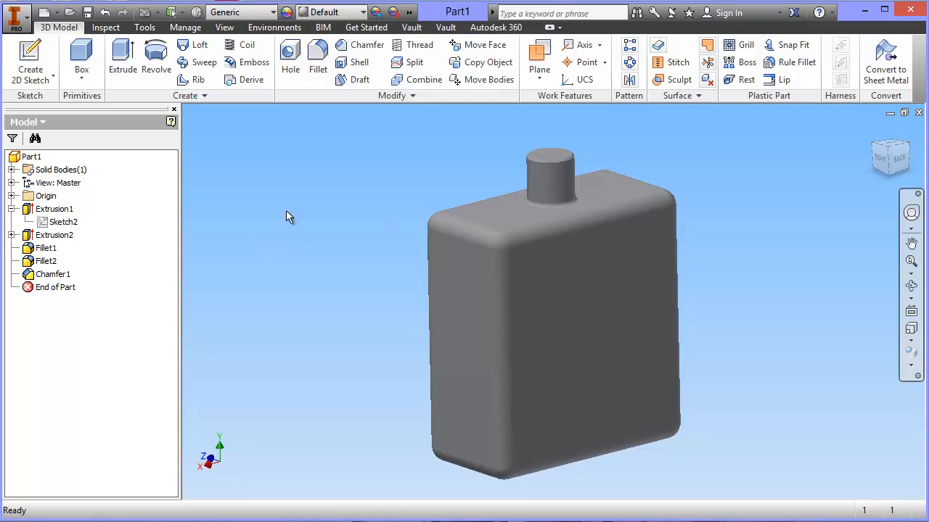
click(417, 45)
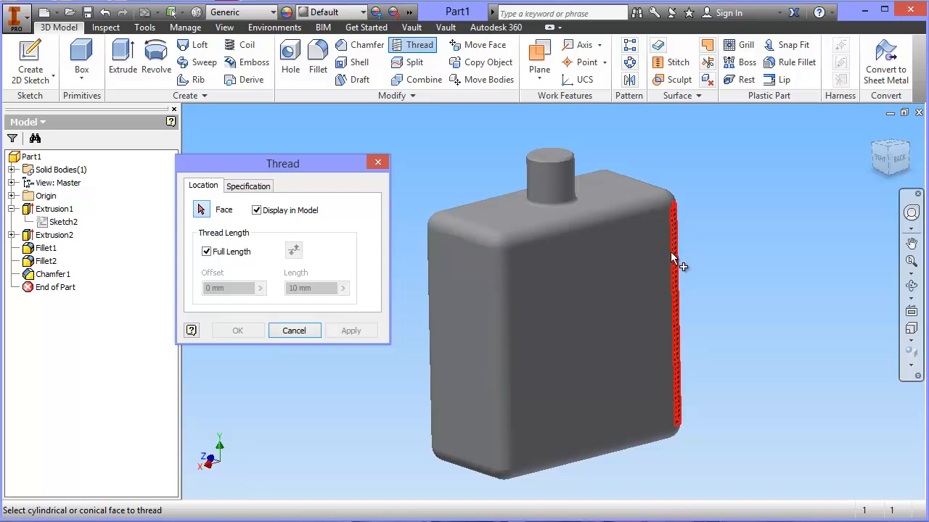
click(556, 179)
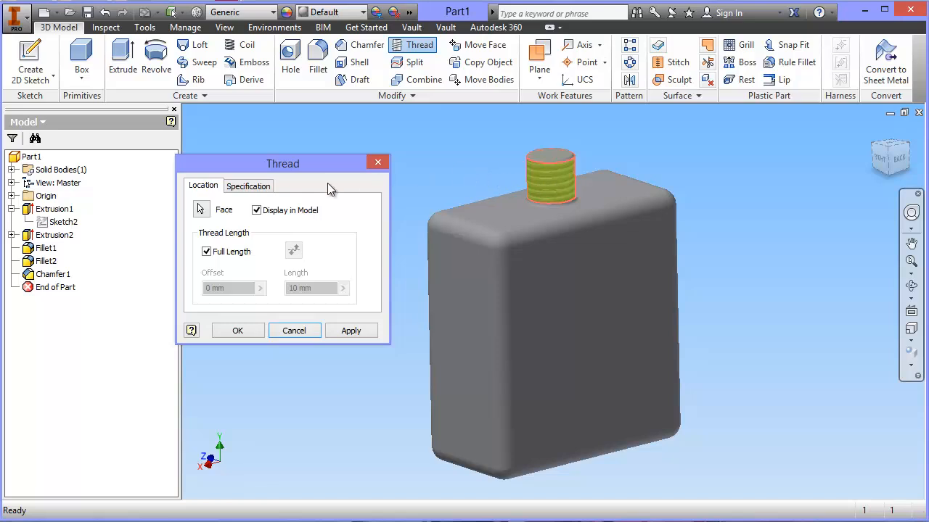
click(207, 251)
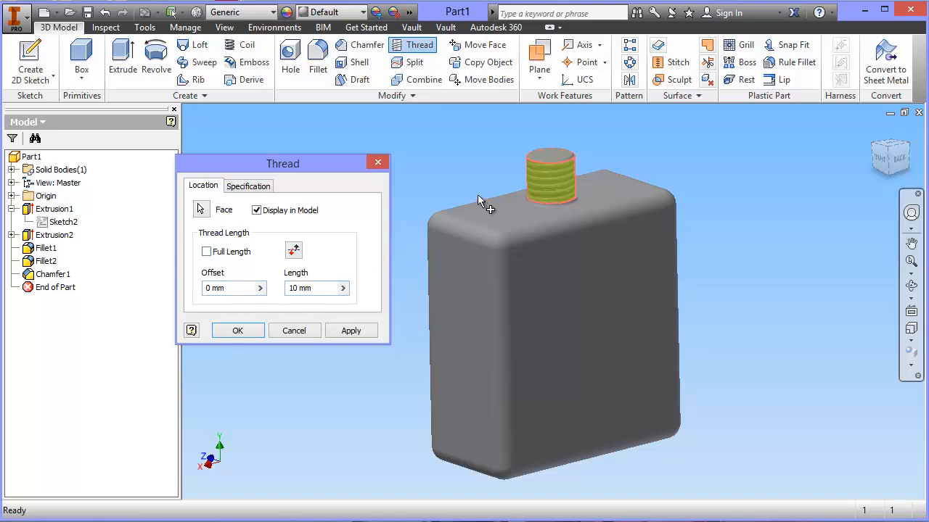
click(287, 288)
double_click(289, 288)
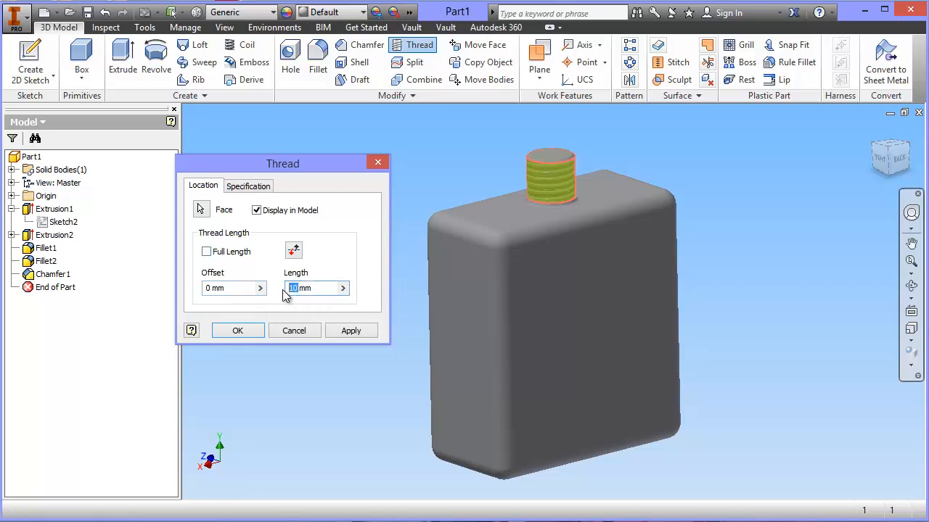
text(8)
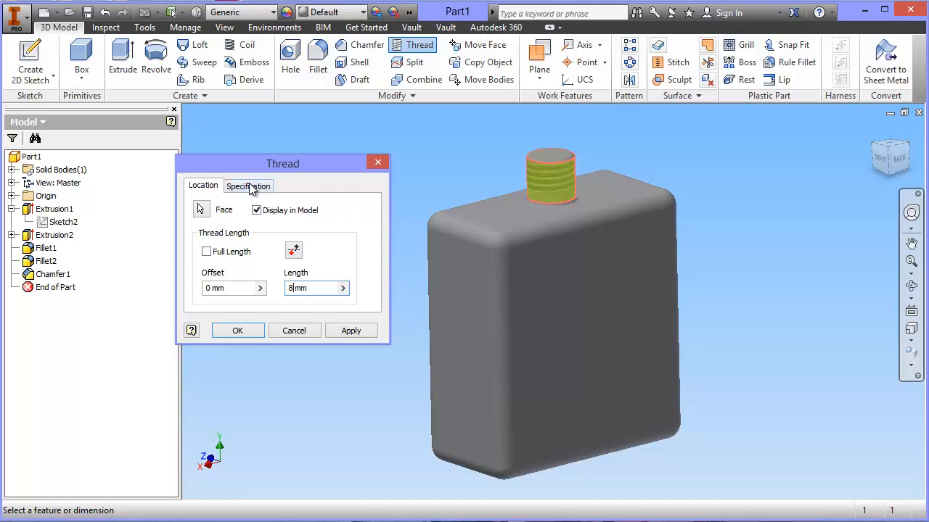
click(250, 187)
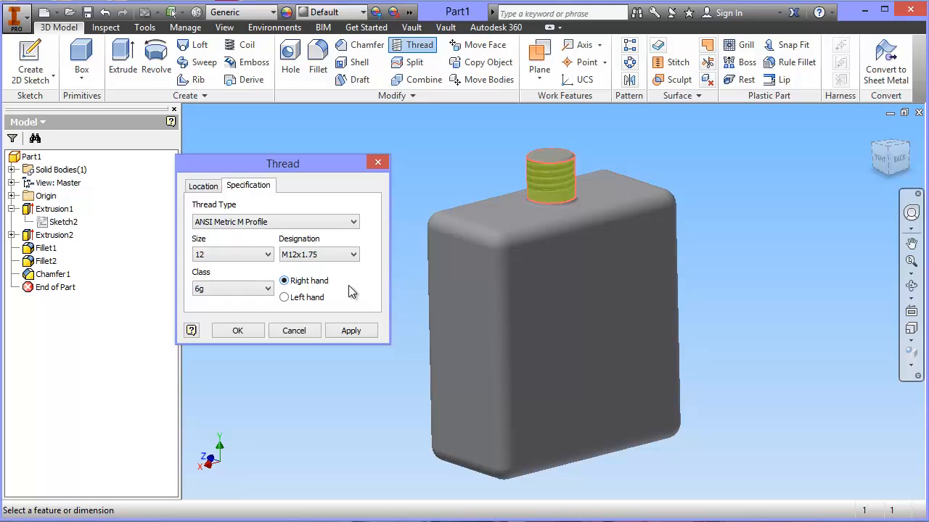
click(240, 331)
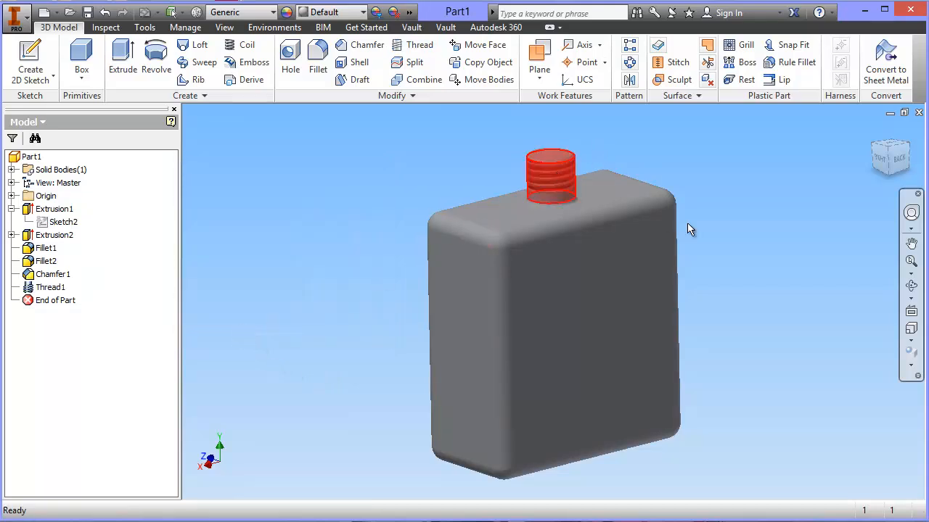
Start a new sketch on the block's large front face
shift+middle_drag(788, 390, 800, 204)
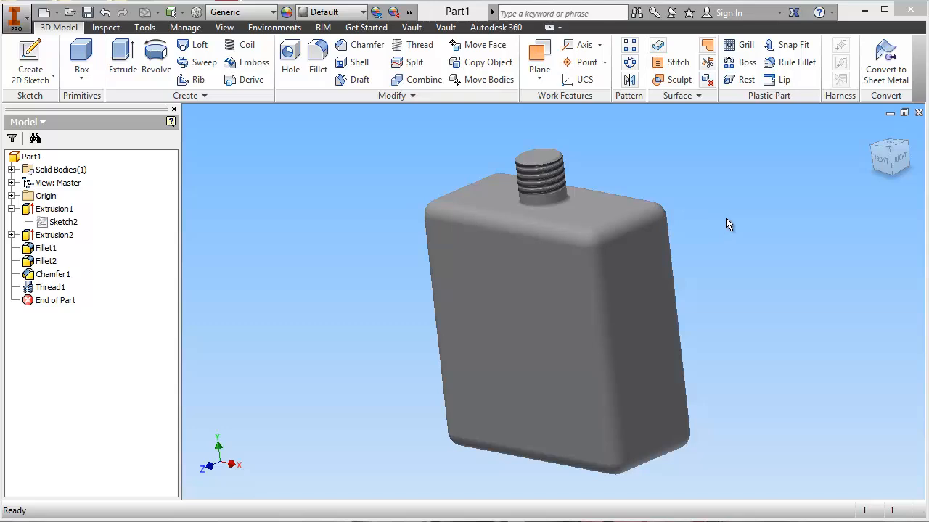
click(514, 297)
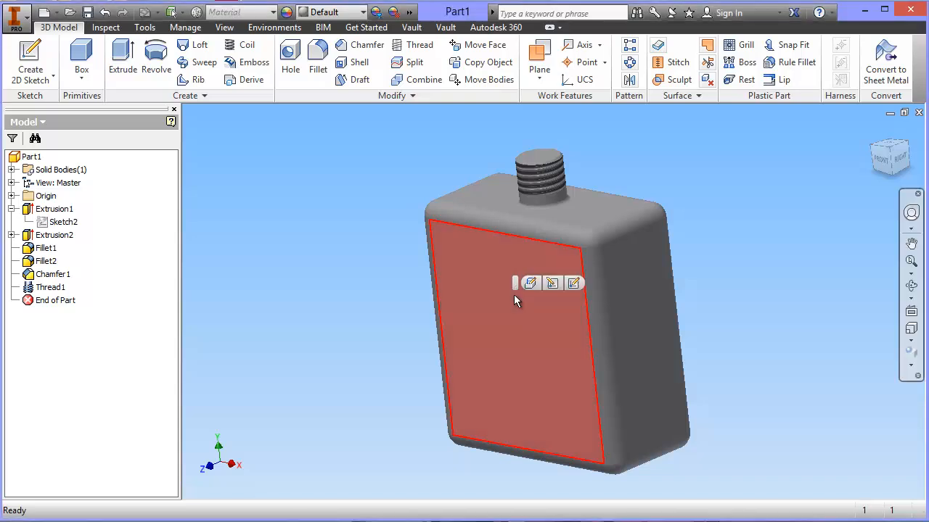
click(573, 283)
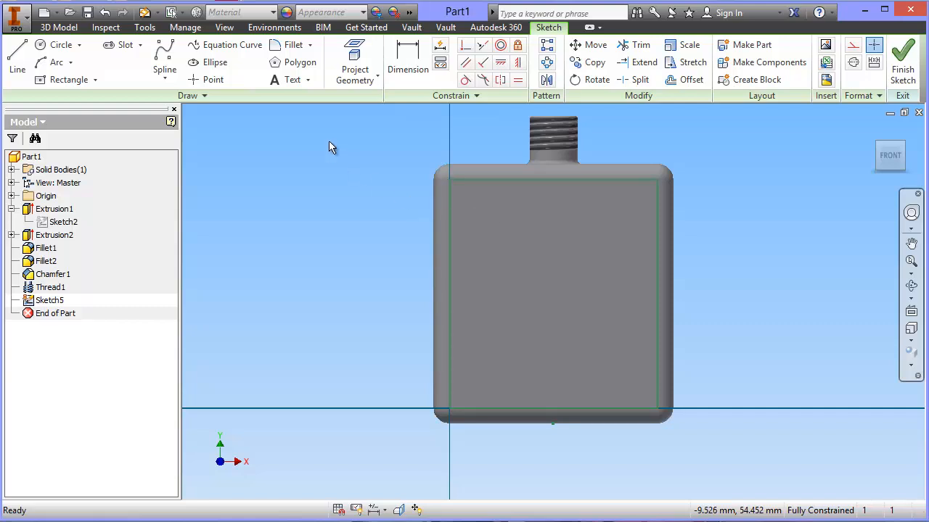
Add a text box across the middle of the front face, enter the name for the label, and set its text size to 10 mm
click(290, 79)
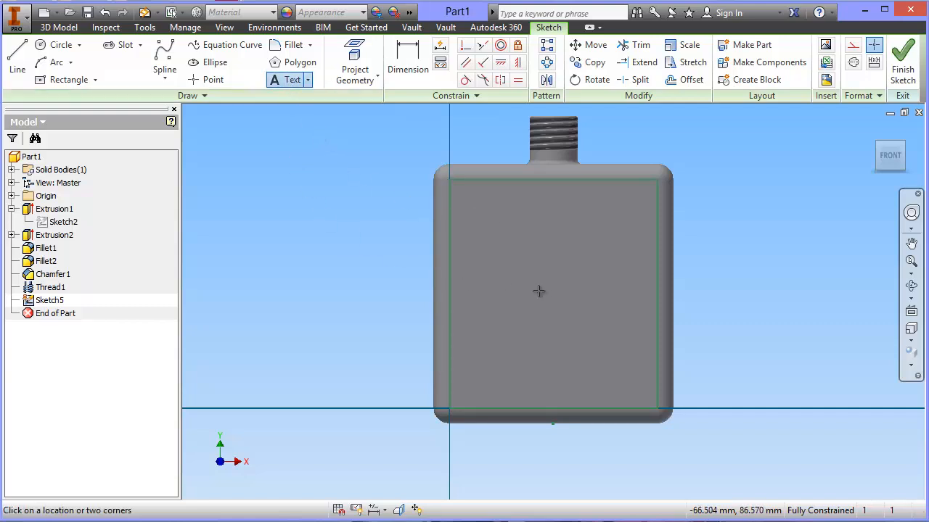
click(474, 272)
drag(632, 285, 577, 114)
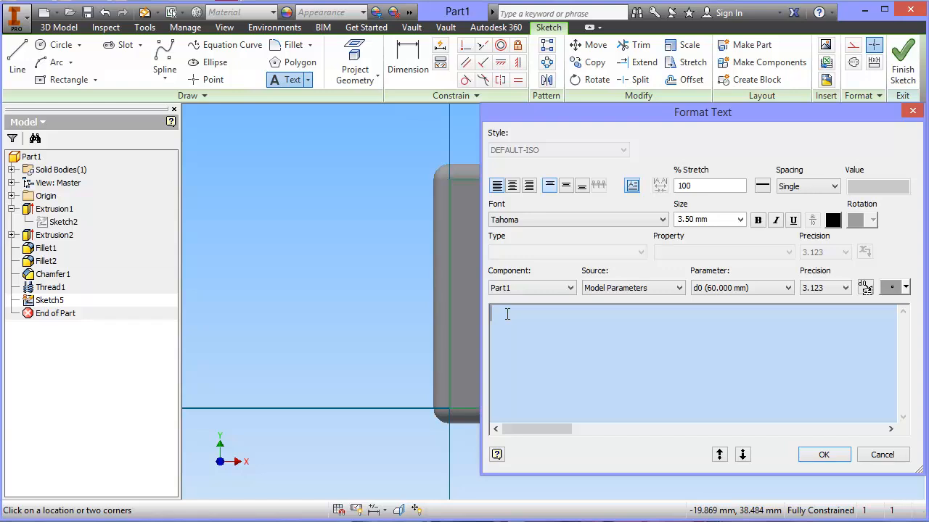
text(Morgan)
drag(543, 313, 486, 316)
click(534, 218)
click(534, 218)
click(741, 220)
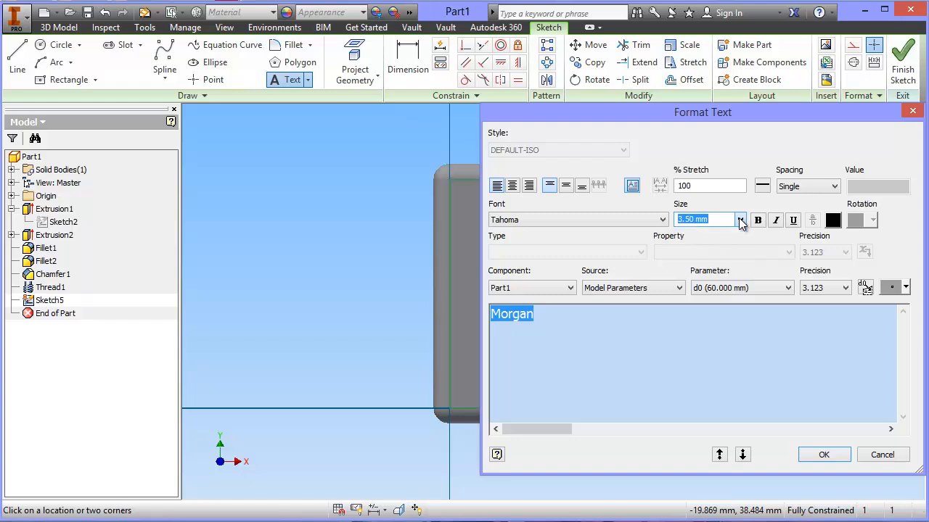
text(1)
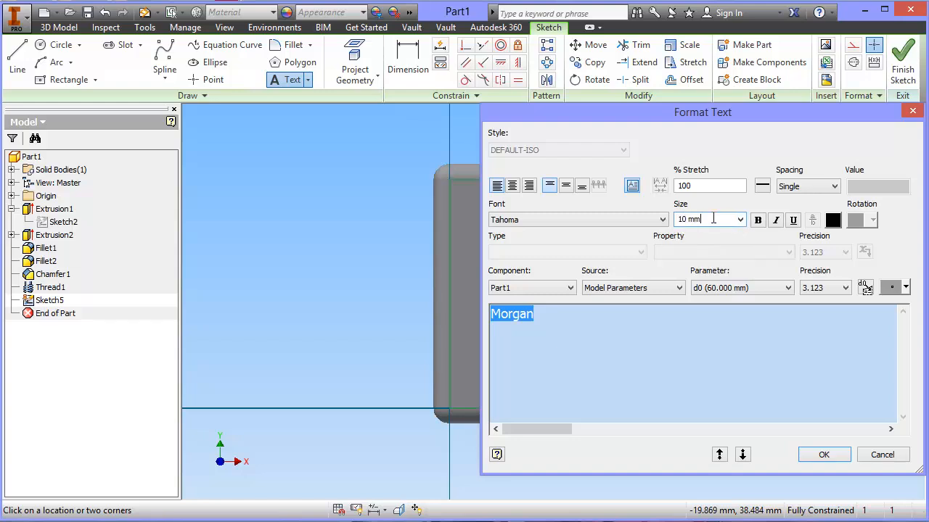
text(0 mm)
click(824, 454)
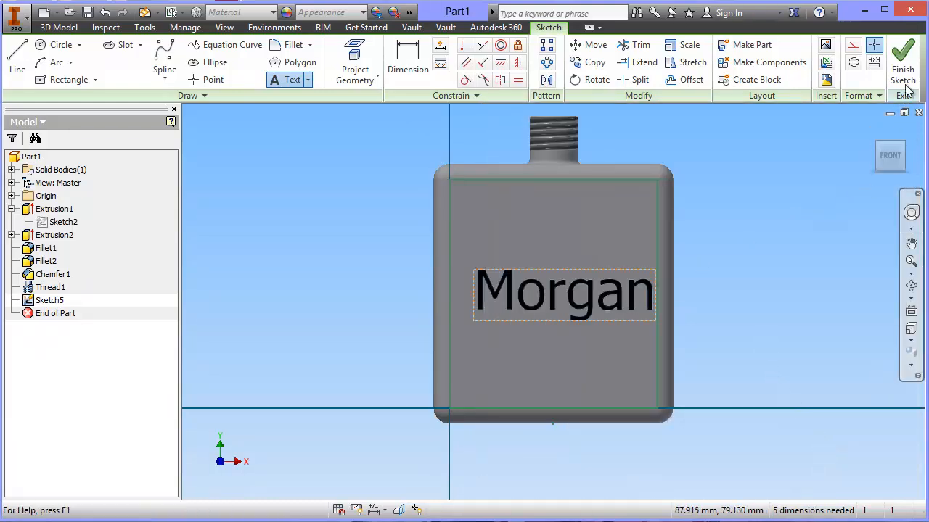
Finish the sketch and move the name text slightly up so it sits centred across the upper half of the front face
click(904, 64)
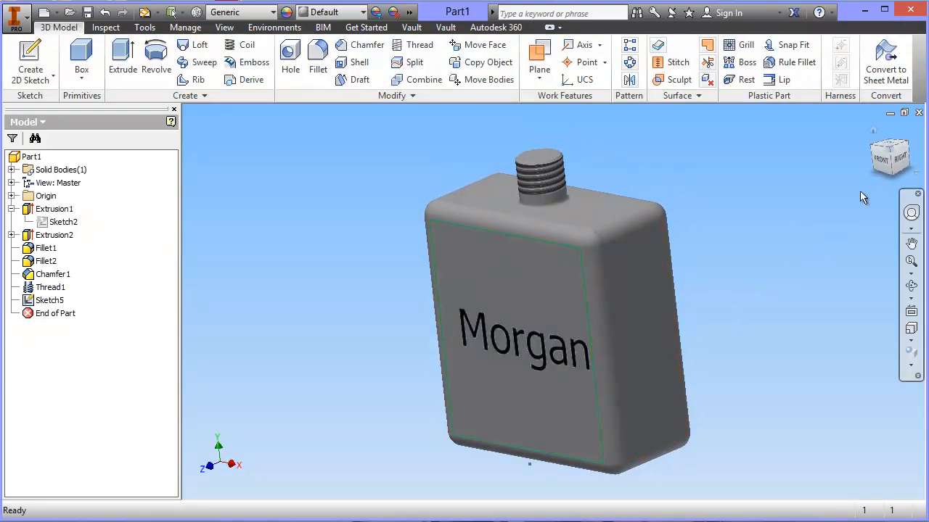
click(881, 158)
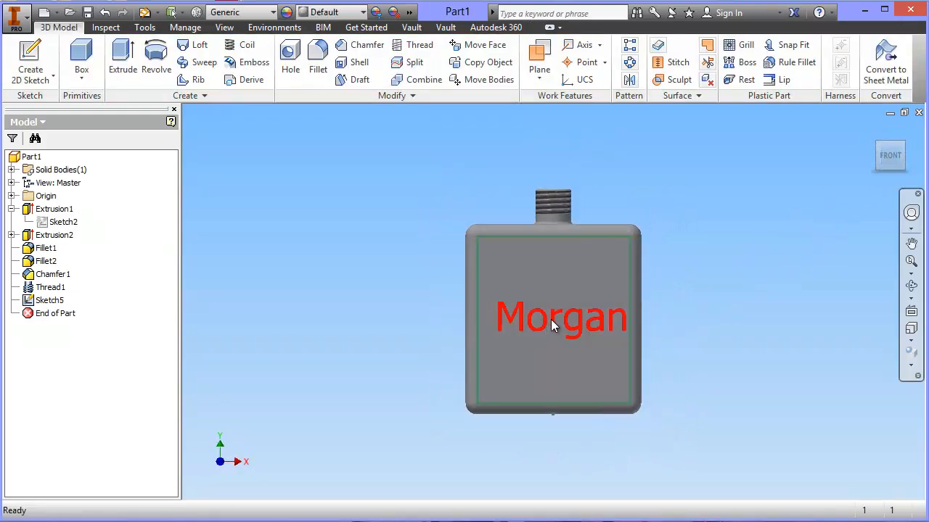
drag(552, 319, 543, 293)
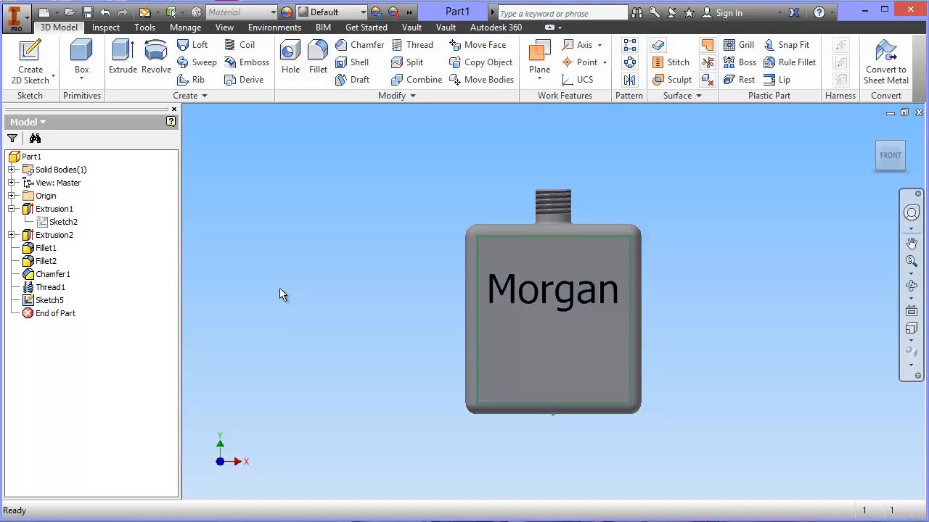
Emboss the name text outward from the block's front face with a depth of 1 mm
click(252, 63)
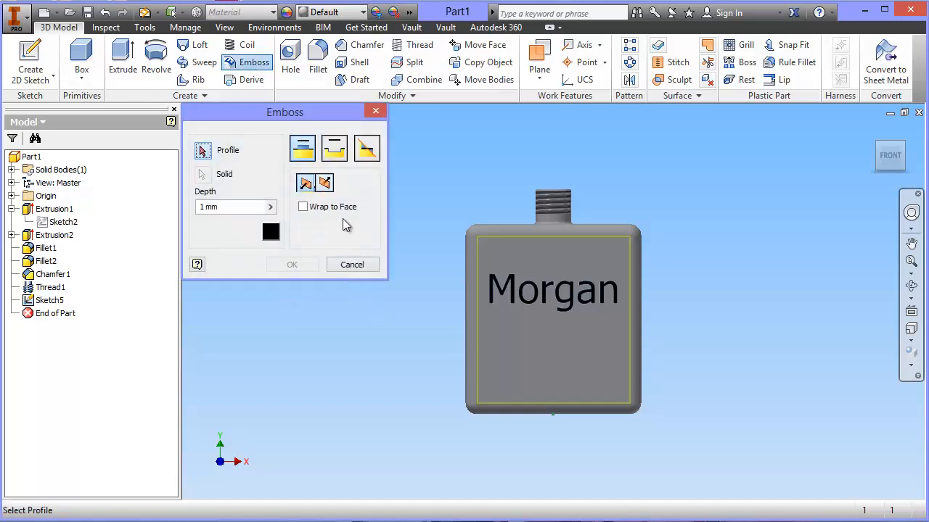
click(513, 291)
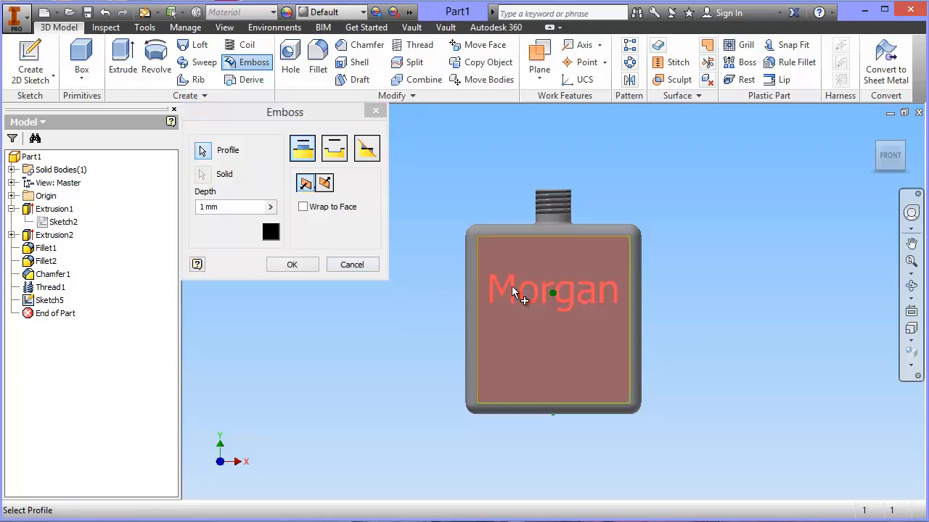
click(303, 149)
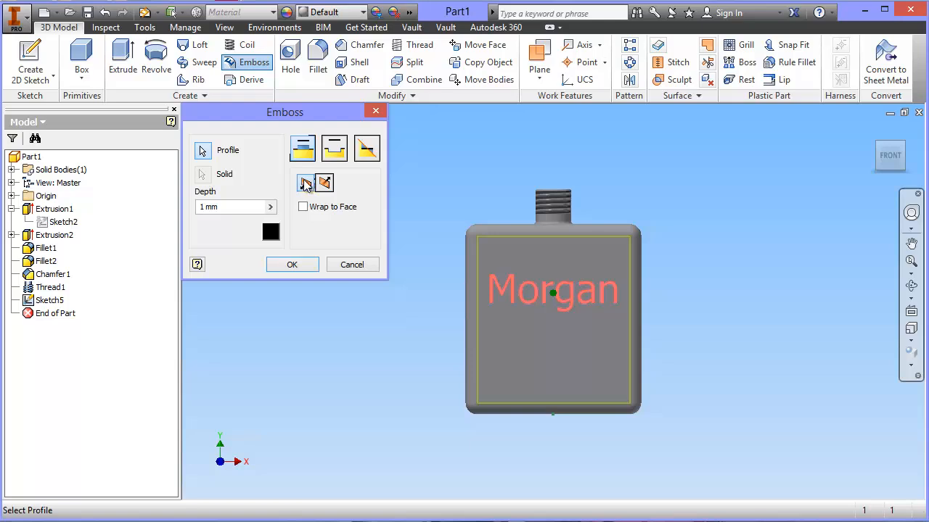
click(305, 184)
click(296, 265)
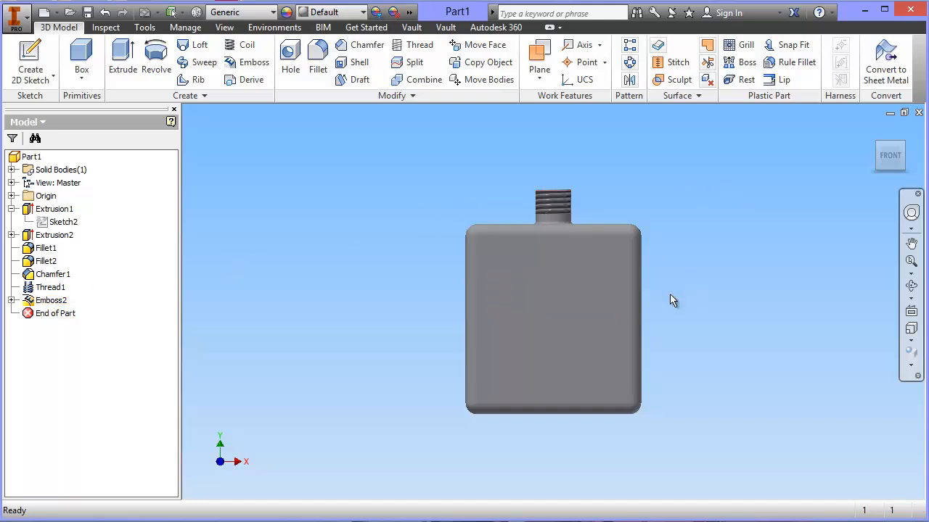
click(871, 129)
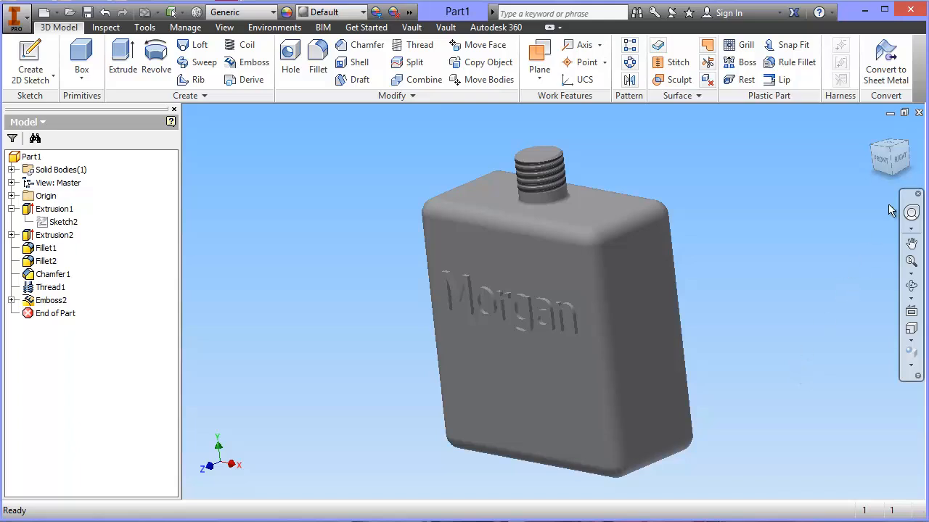
click(891, 161)
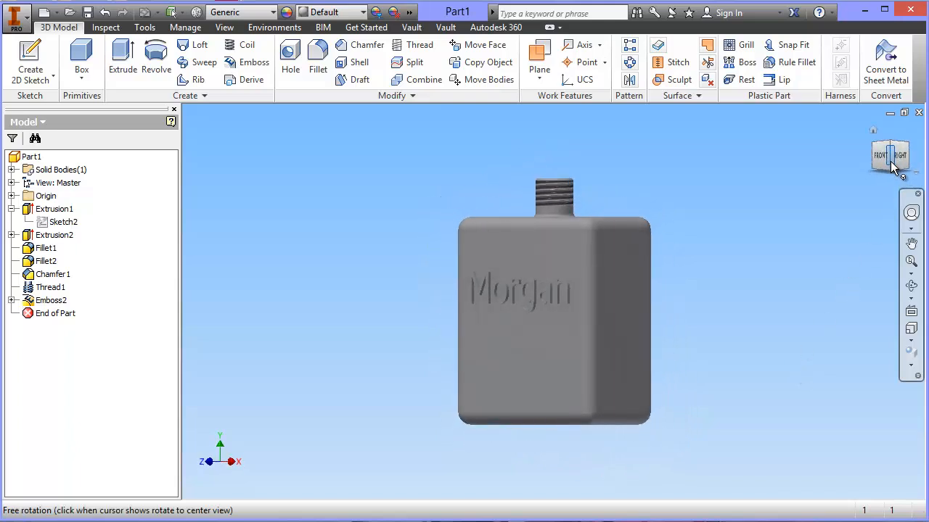
click(900, 156)
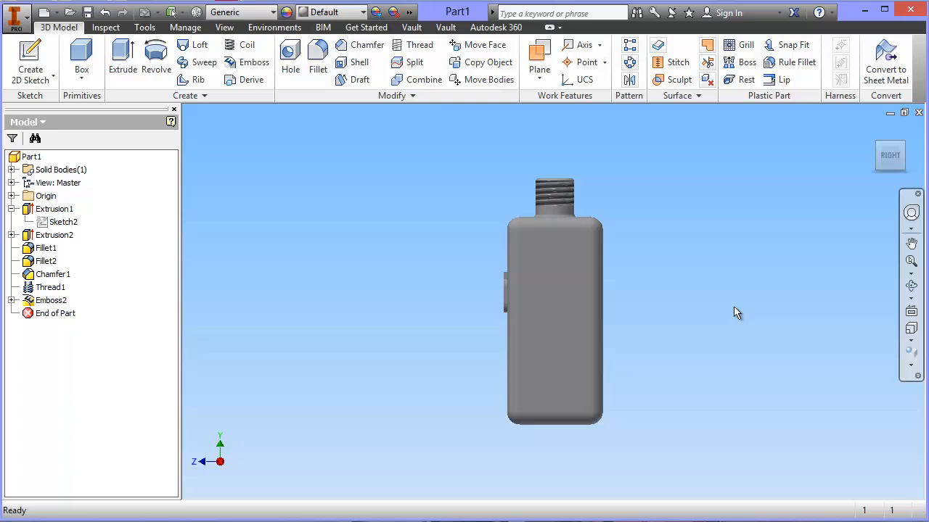
mouse_move(857, 162)
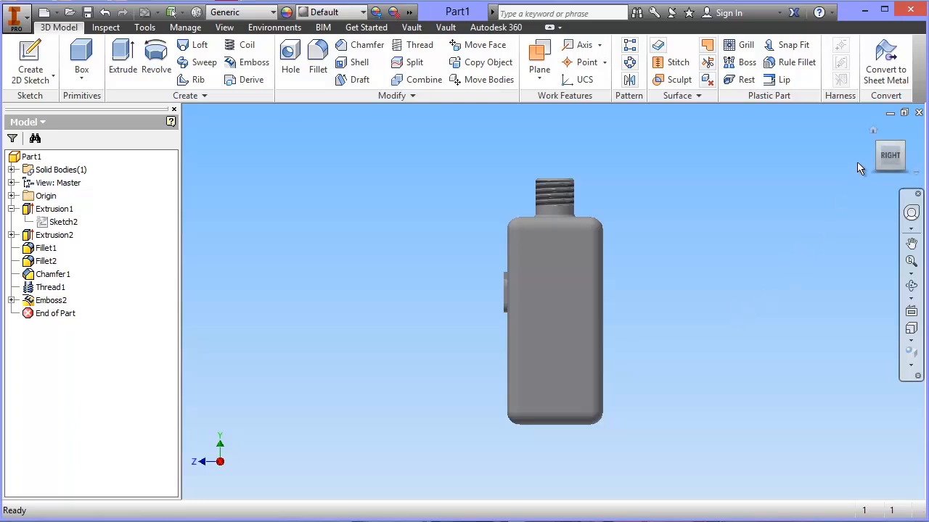
click(874, 127)
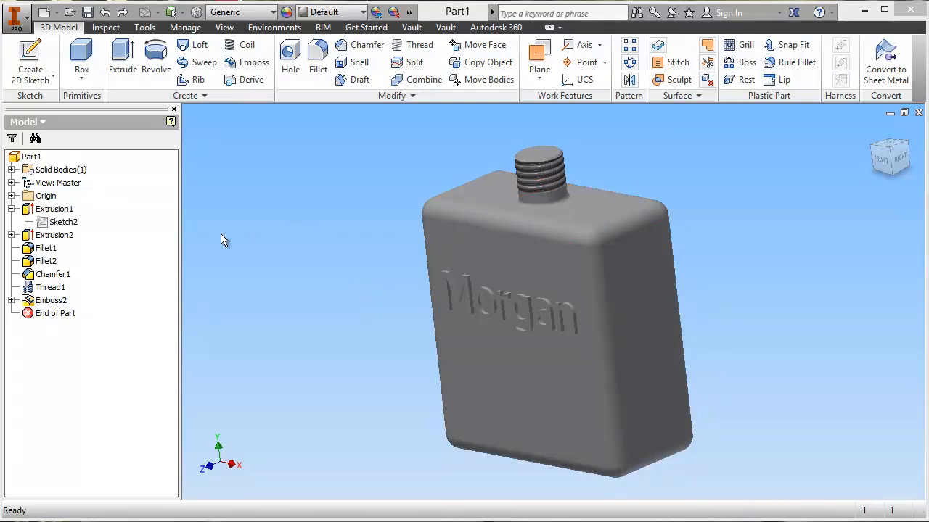
Assign the Glass material to the whole part in its physical iProperties and apply it
right_click(29, 159)
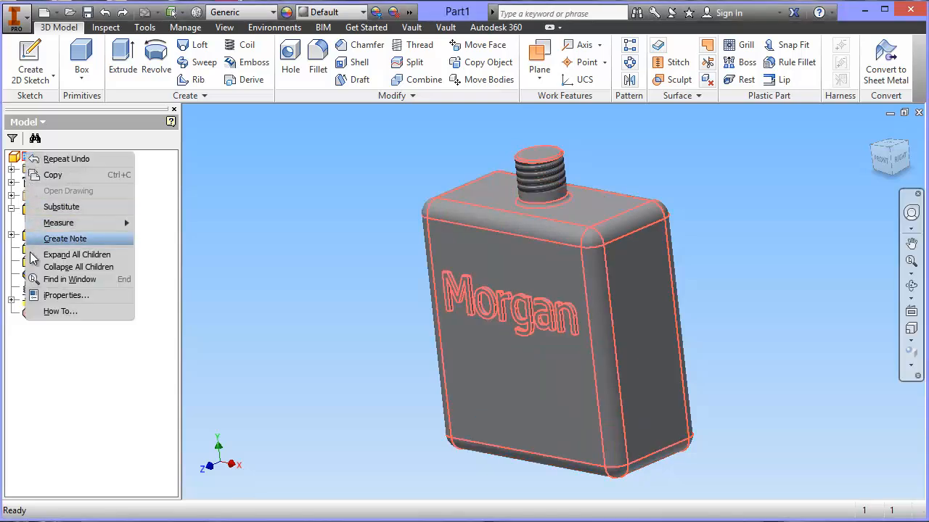
click(66, 296)
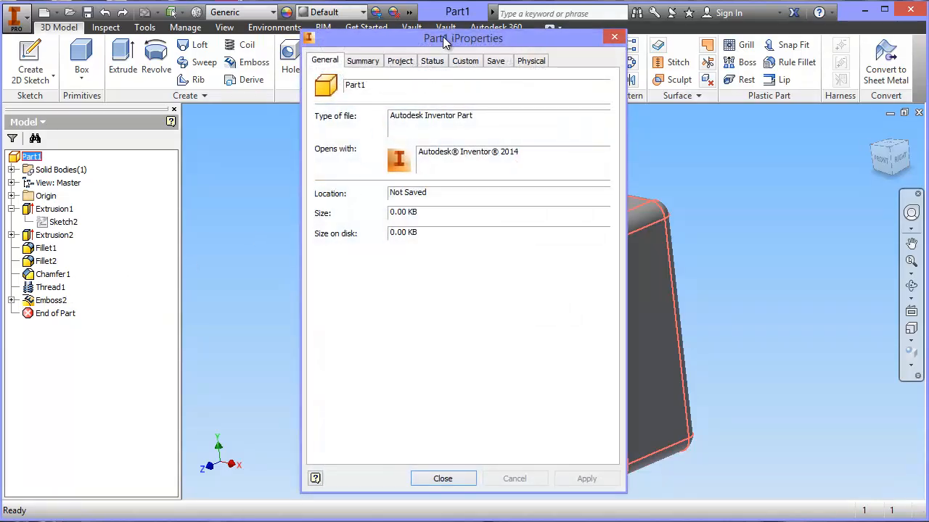
drag(443, 36, 196, 35)
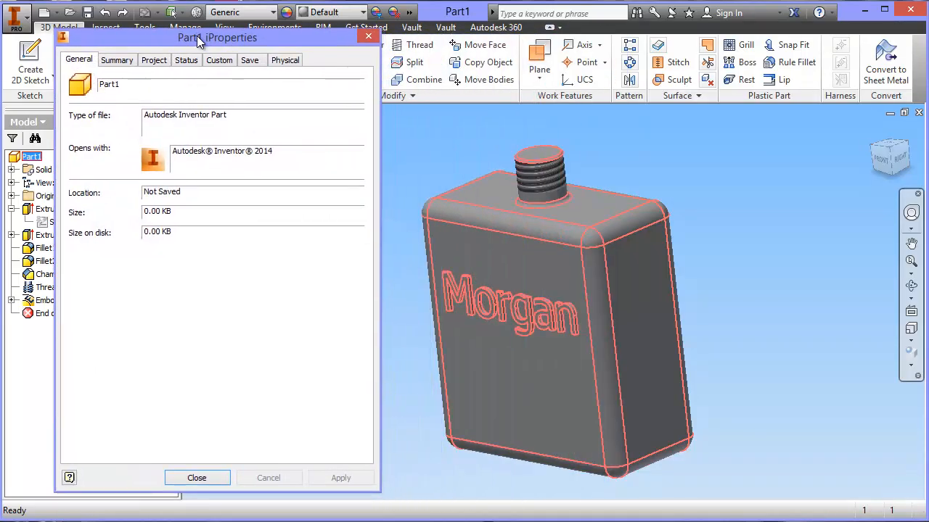
click(281, 60)
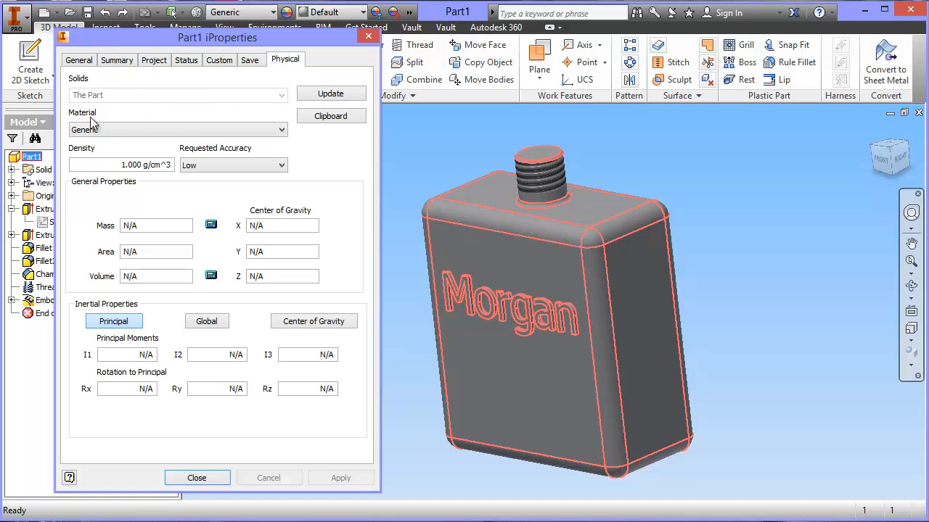
click(272, 131)
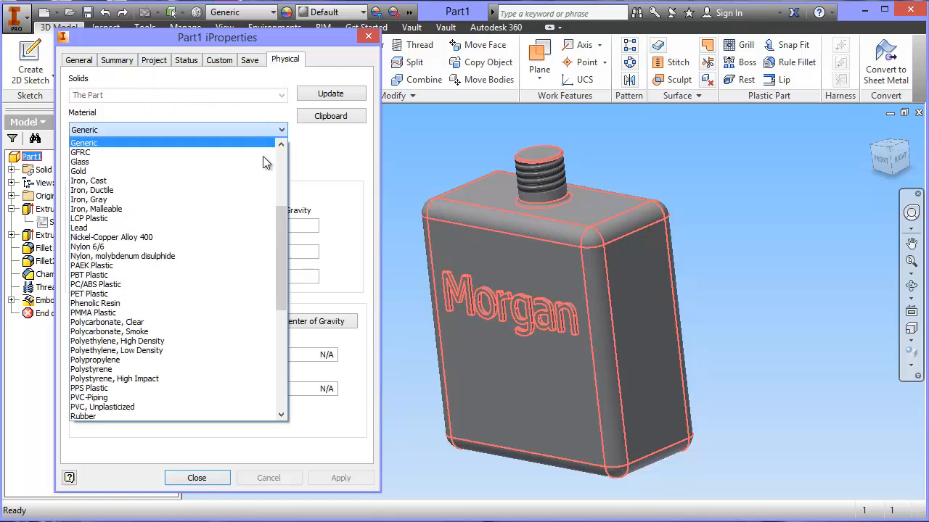
drag(280, 229, 281, 172)
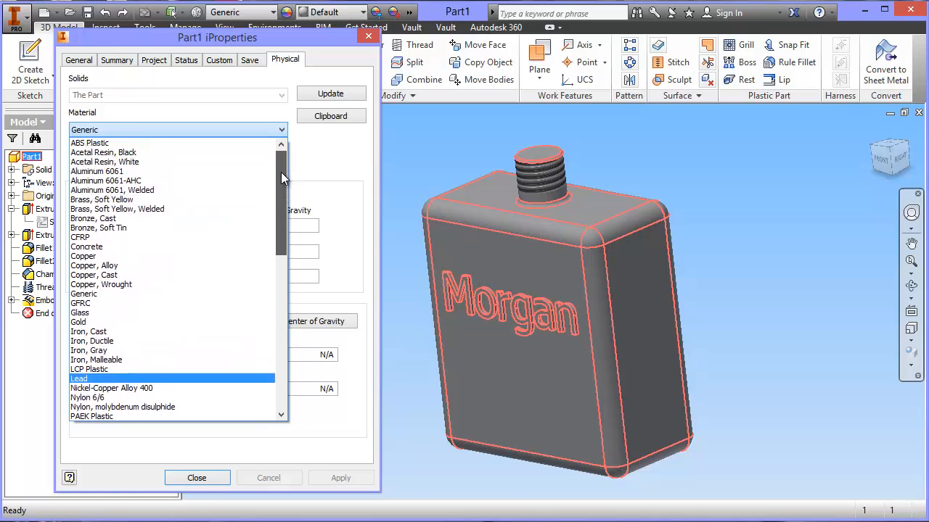
click(85, 314)
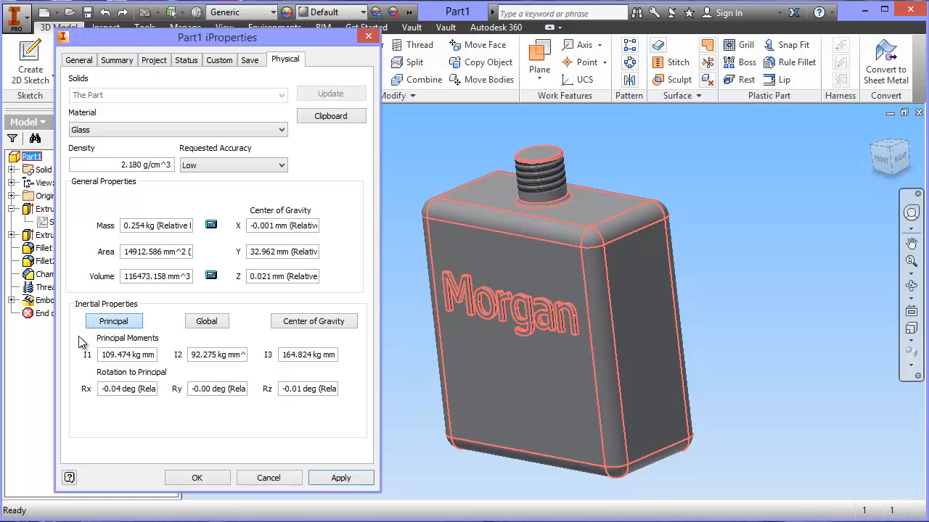
click(329, 477)
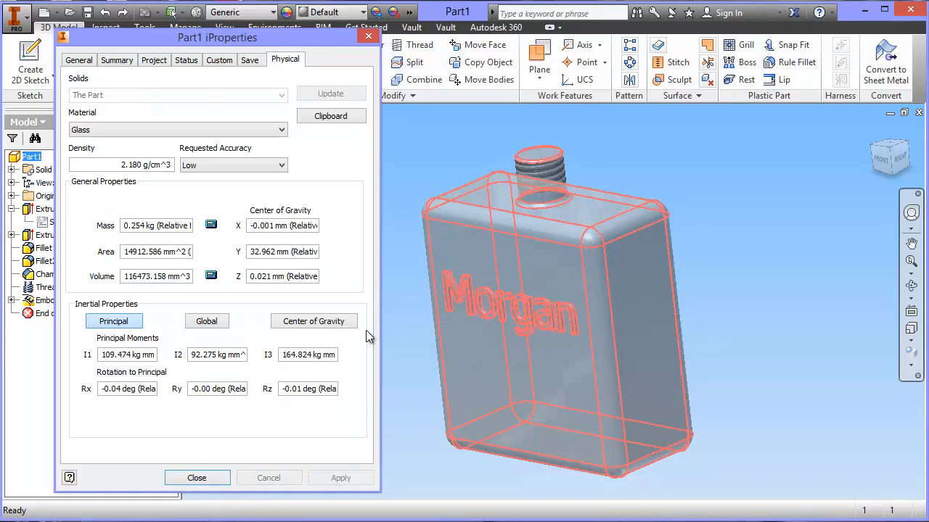
click(196, 478)
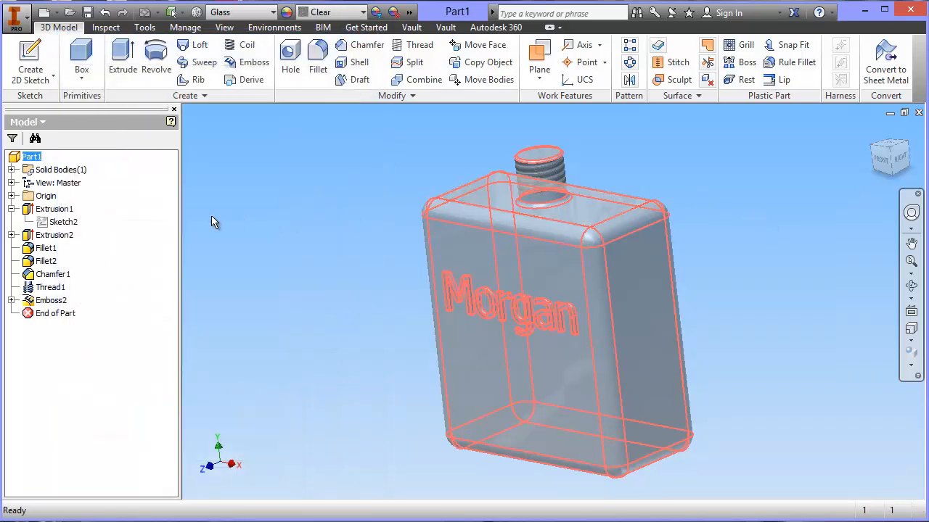
click(280, 196)
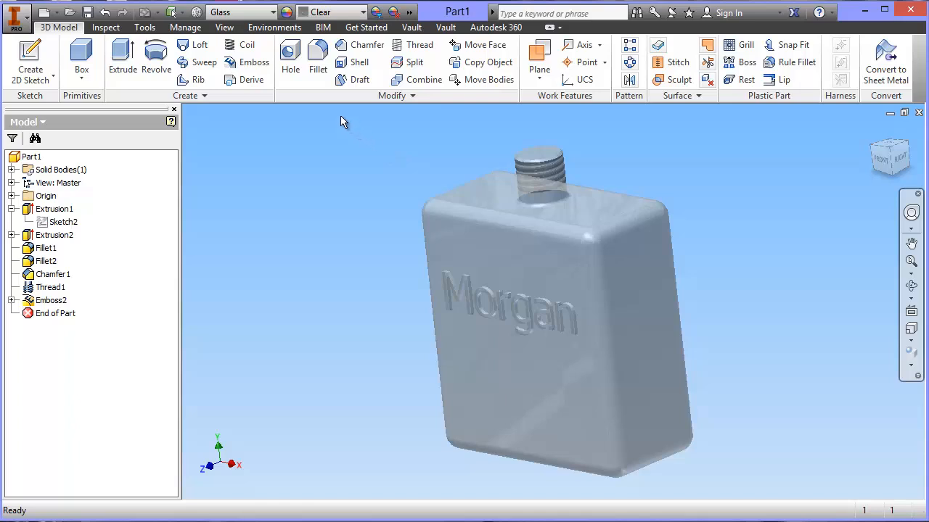
Change the part's appearance to Dark Green while keeping Glass as its material
click(364, 12)
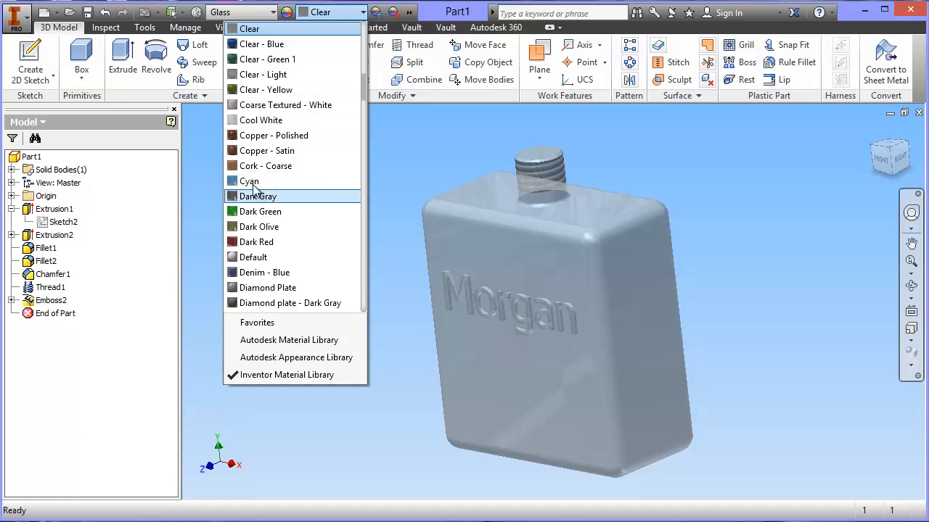
key(Escape)
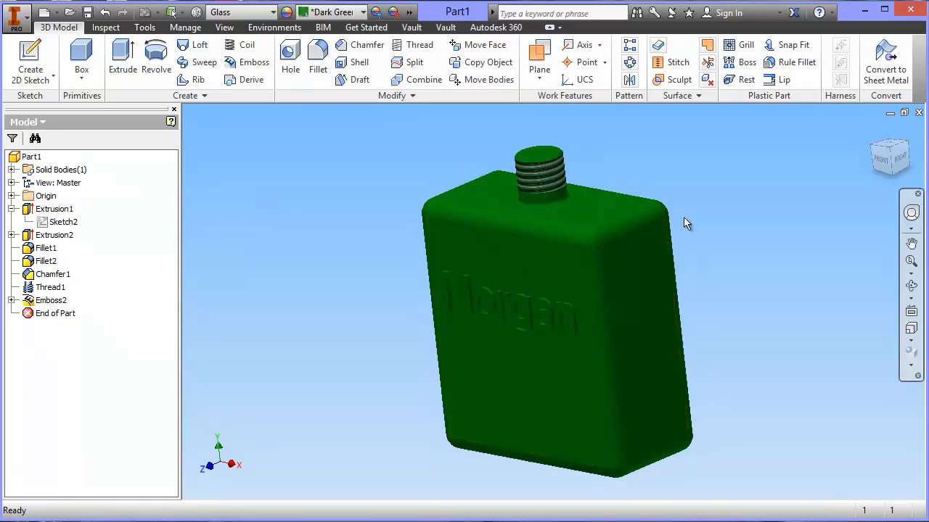
click(274, 13)
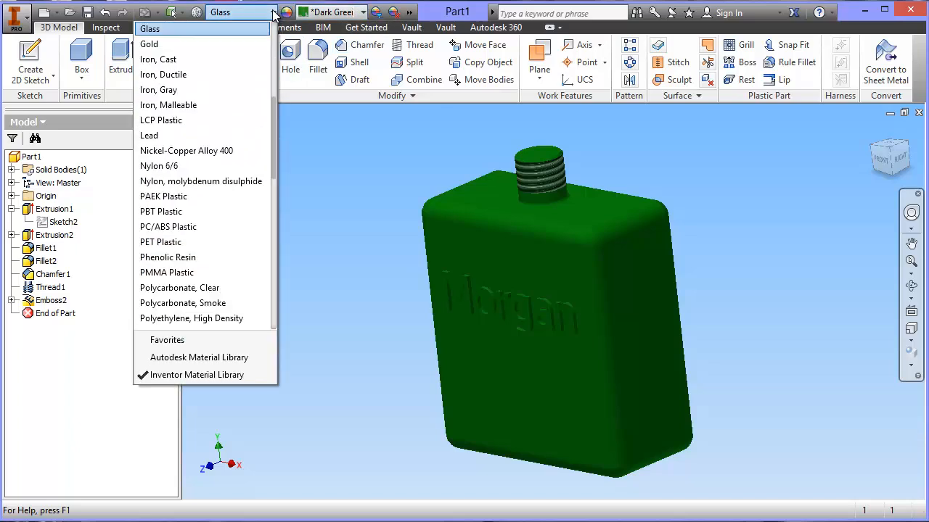
click(250, 29)
Check the physical properties in the part's iProperties, then close them without changes
click(32, 159)
right_click(33, 159)
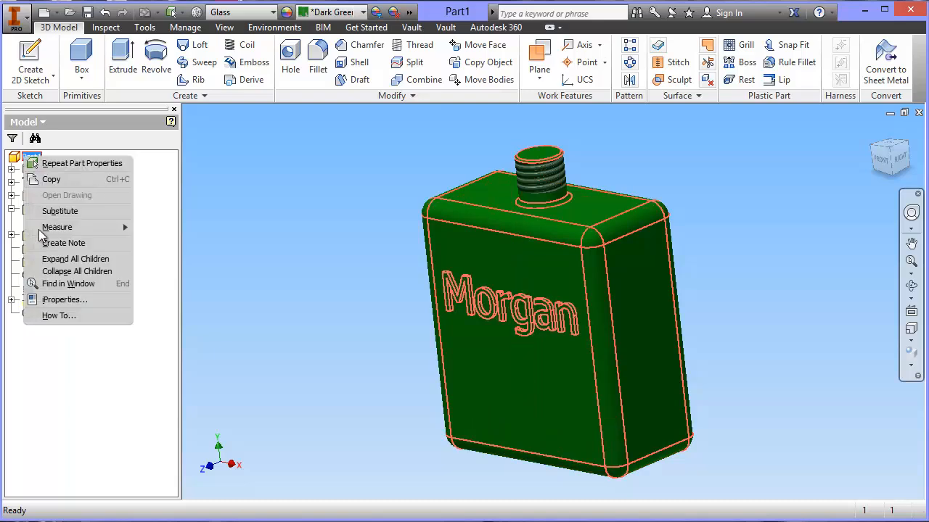
click(69, 300)
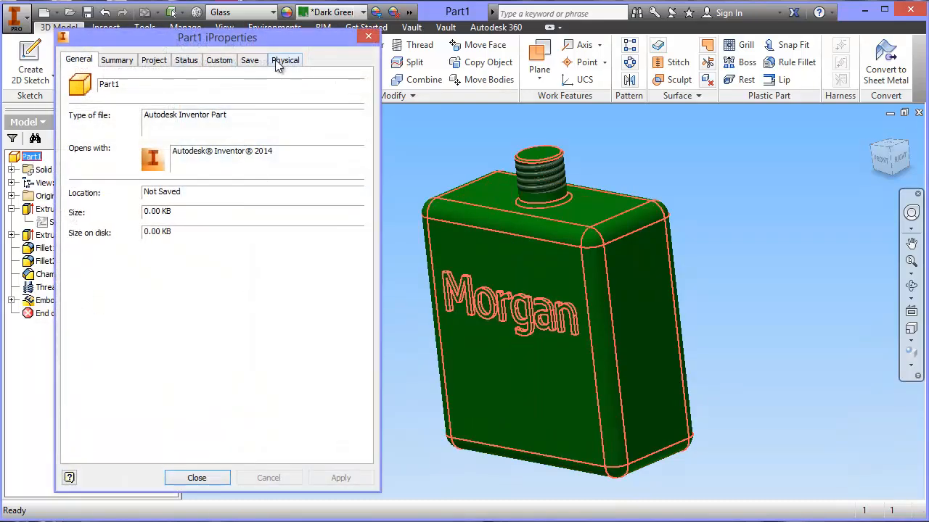
click(278, 62)
click(369, 36)
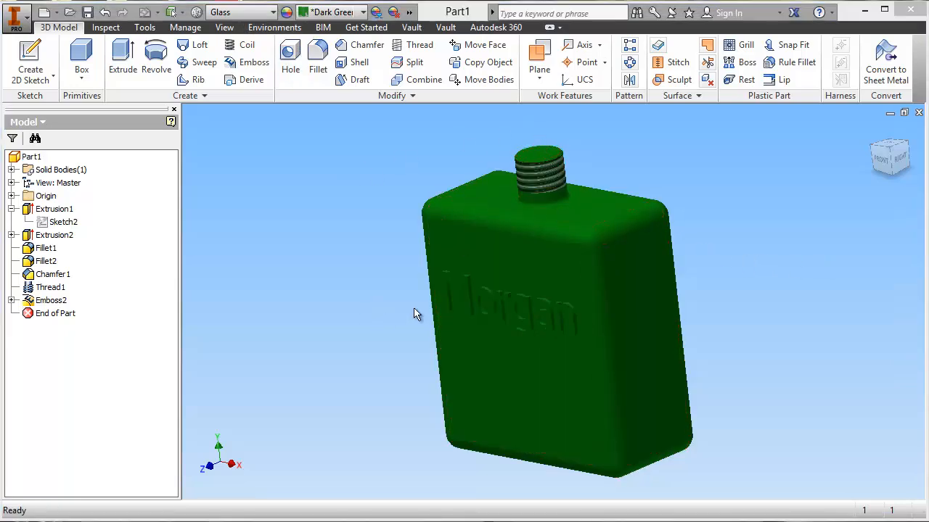
Shell the bottle inward with a 0.5 mm wall thickness, removing the circular top face of the neck
click(352, 63)
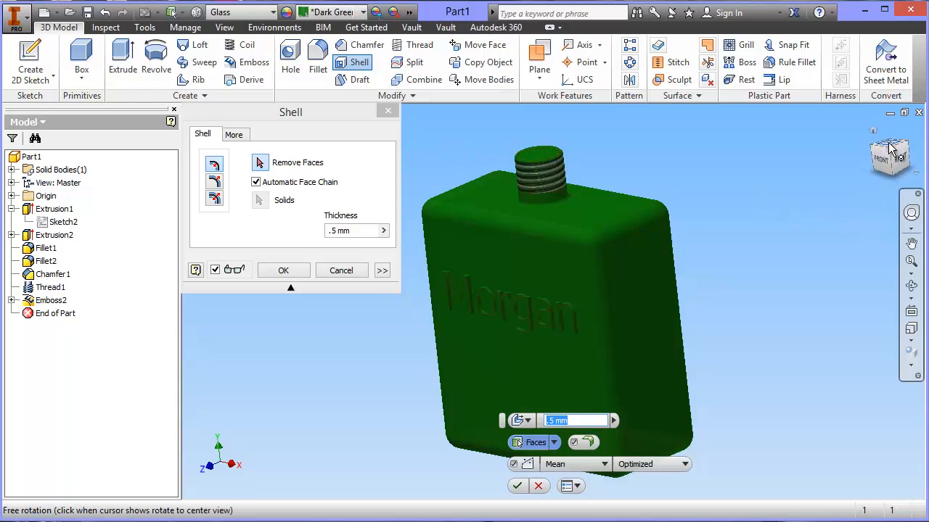
drag(894, 150, 756, 223)
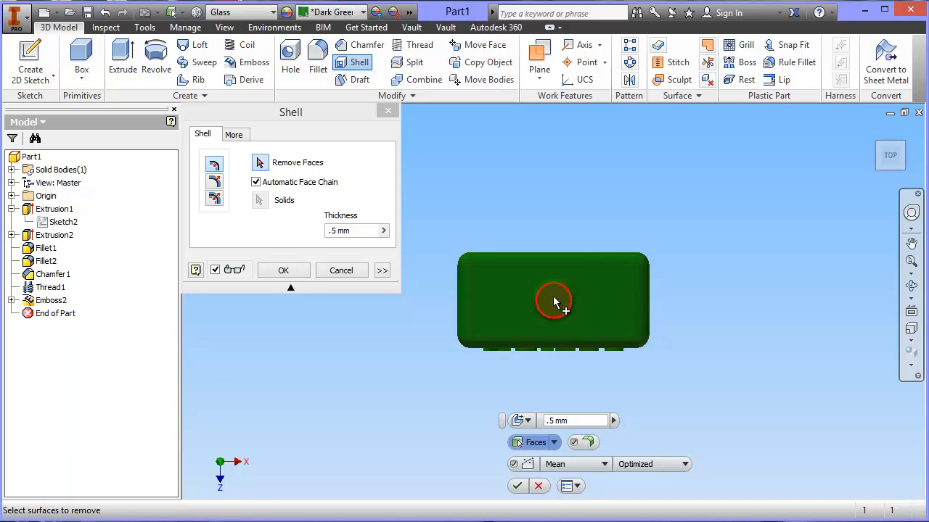
click(554, 301)
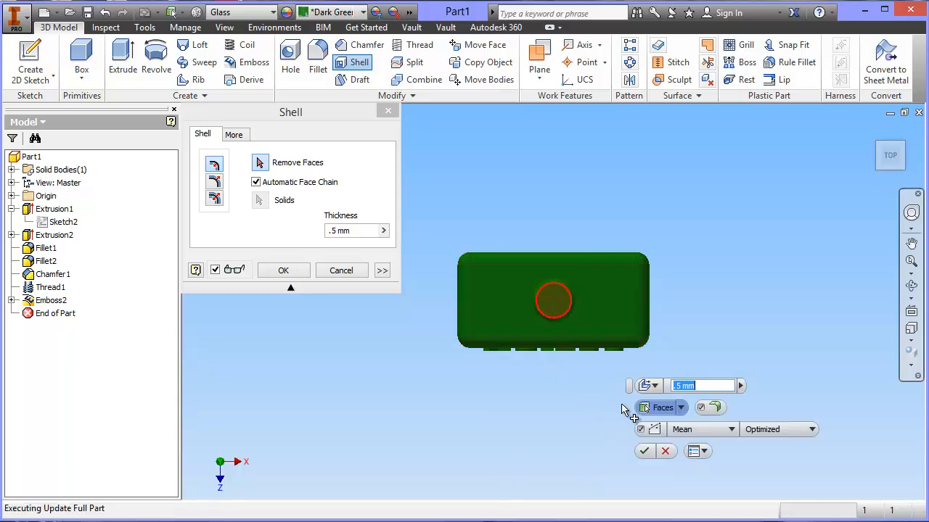
drag(629, 387, 719, 190)
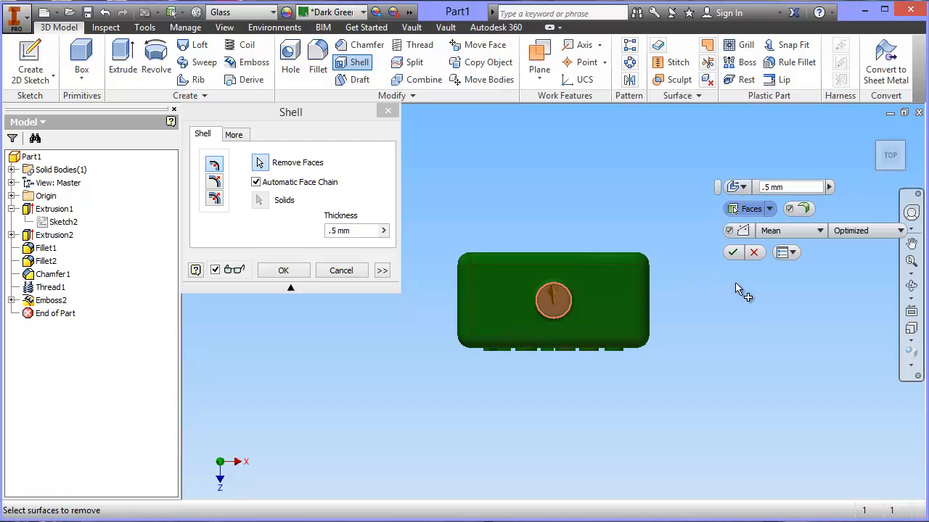
click(733, 252)
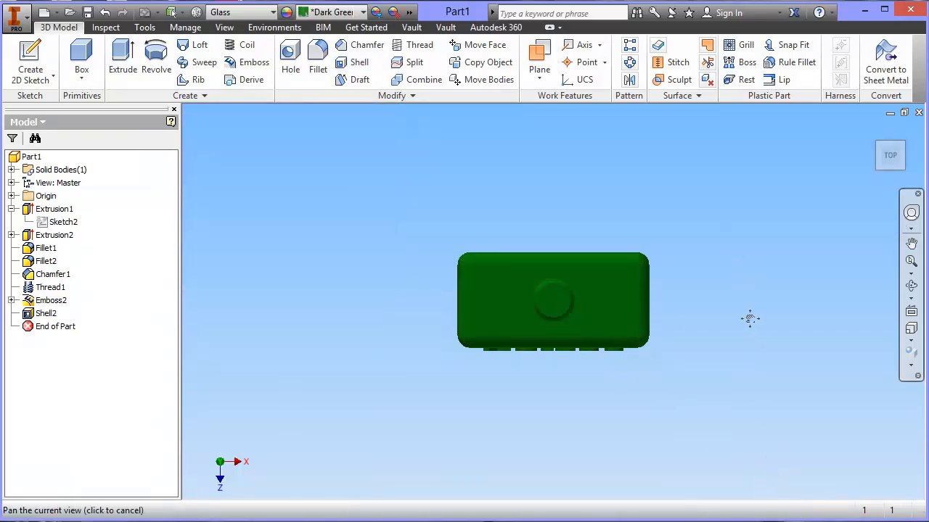
drag(750, 320, 738, 278)
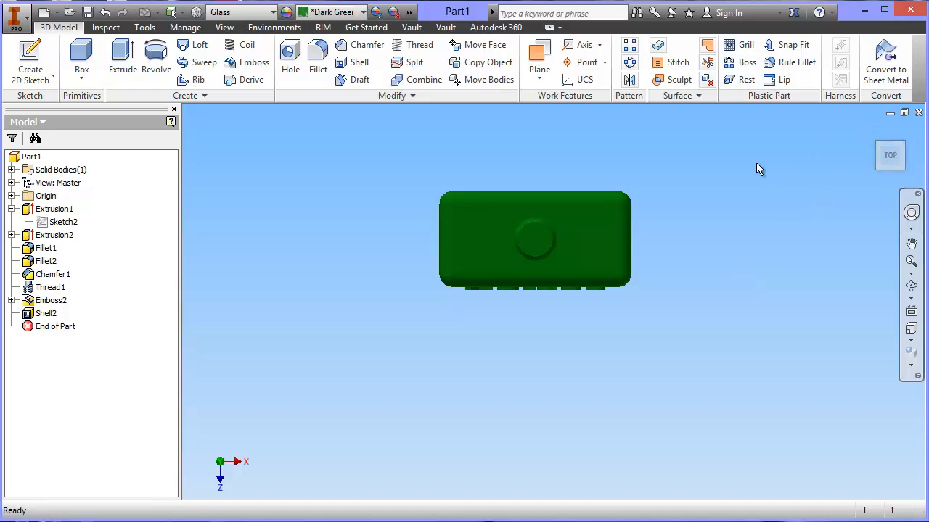
click(872, 129)
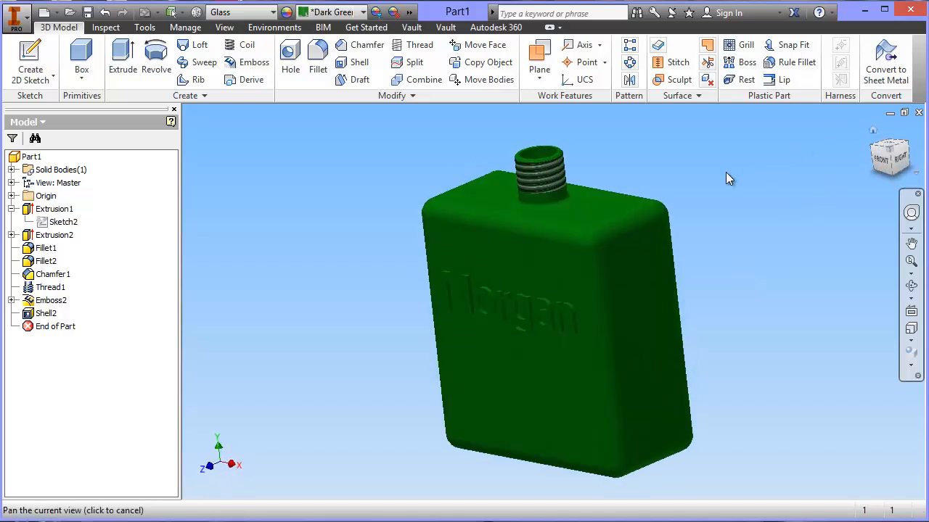
key(F4)
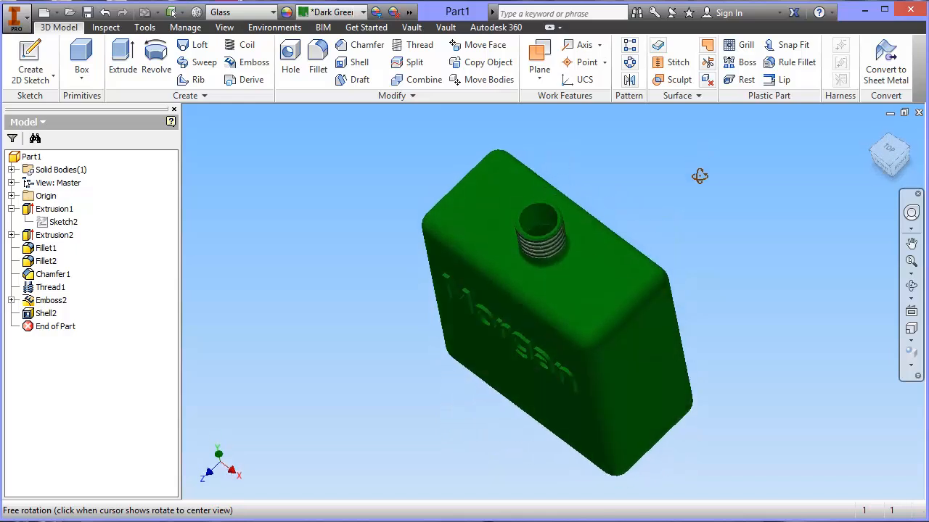